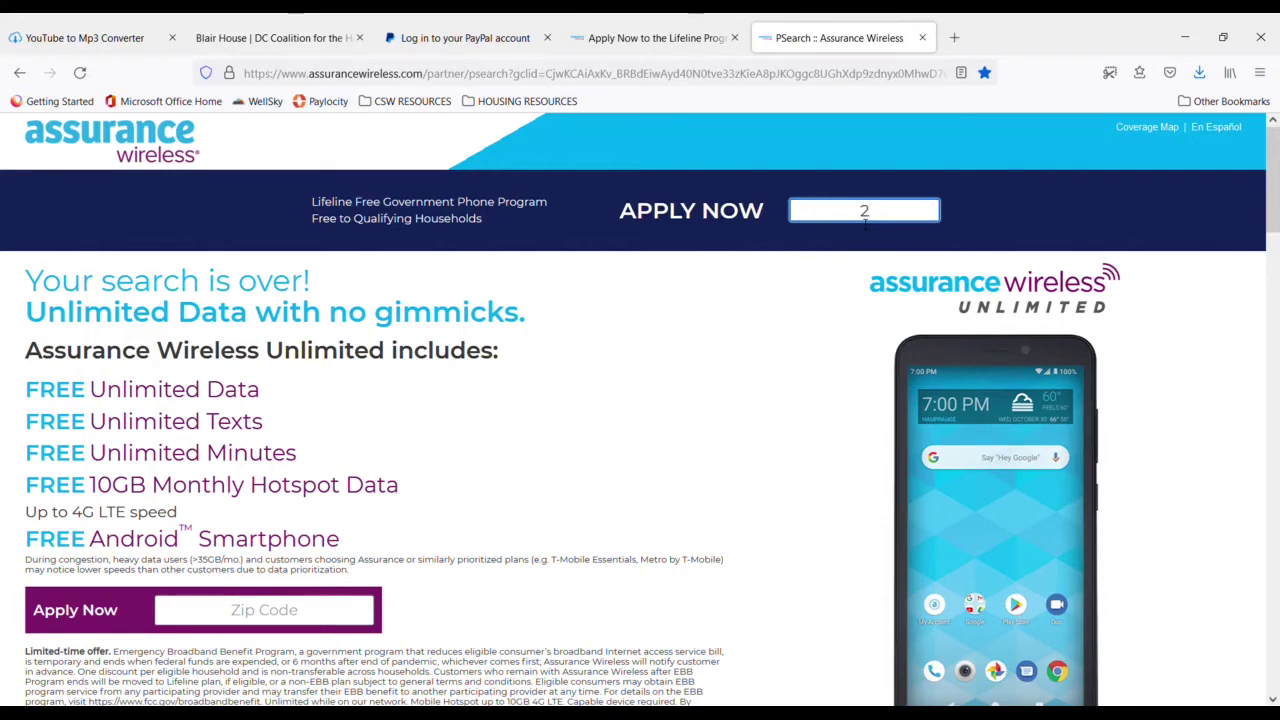
- Enter zip code 20005 and start the District of Columbia Lifeline application with APPLY NOW
text(0005)
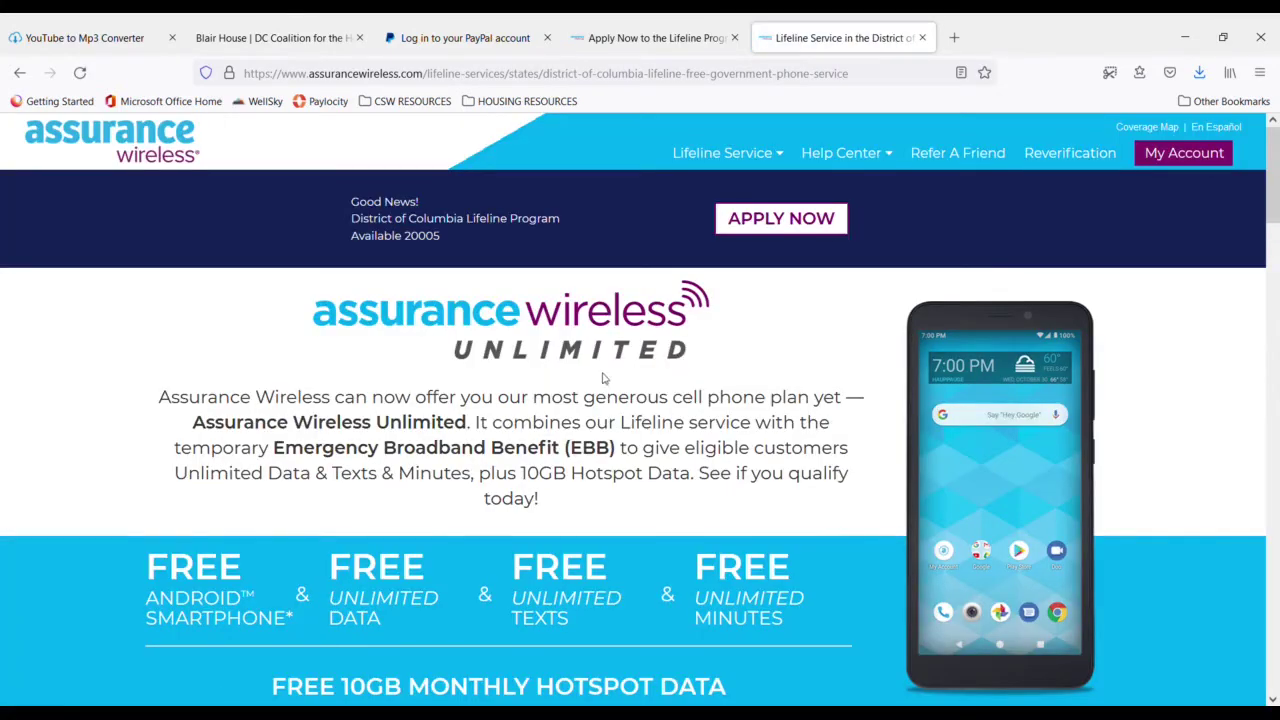
scroll(603, 375, down, 3)
scroll(603, 375, up, 3)
scroll(565, 450, down, 10)
scroll(565, 450, up, 10)
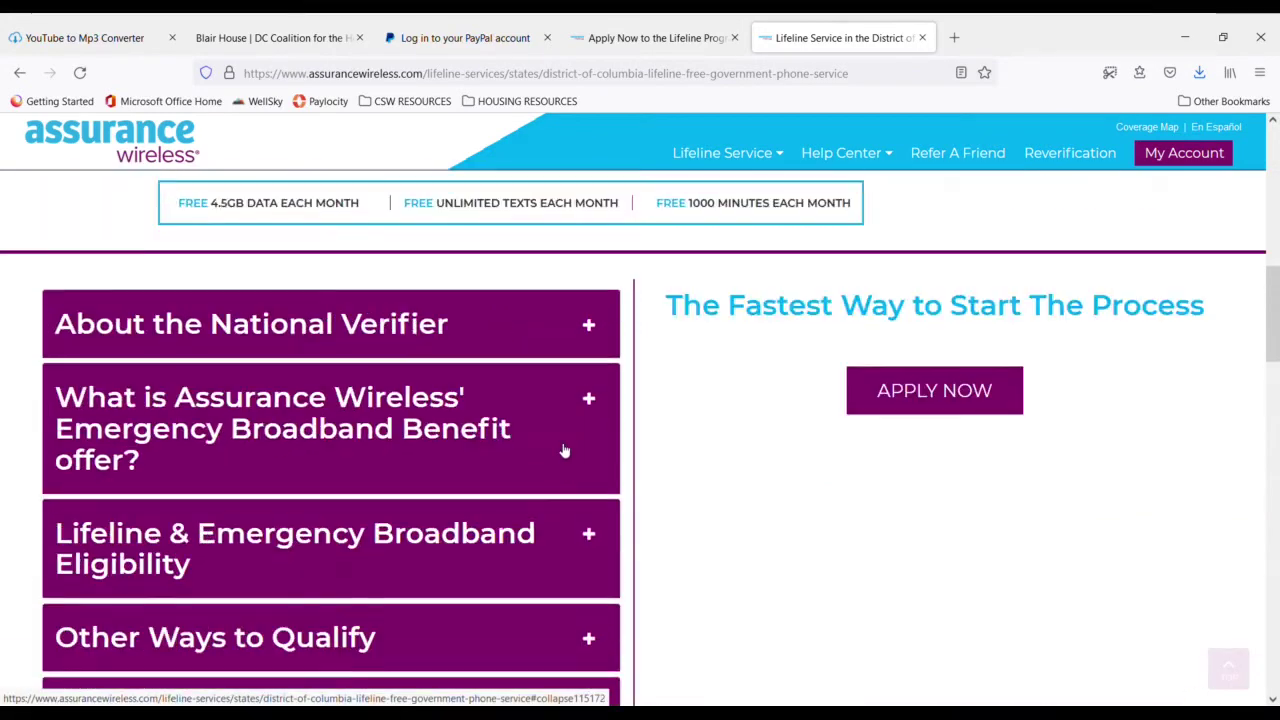
scroll(560, 405, down, 2)
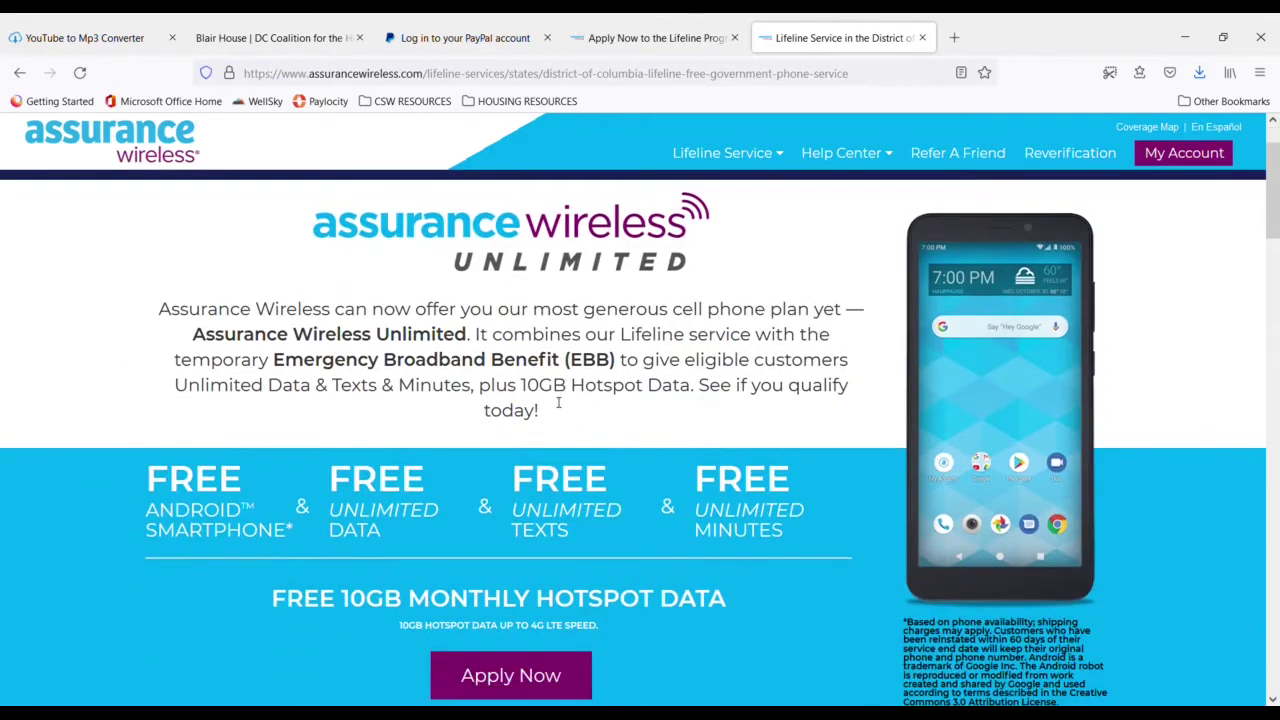
scroll(560, 405, up, 2)
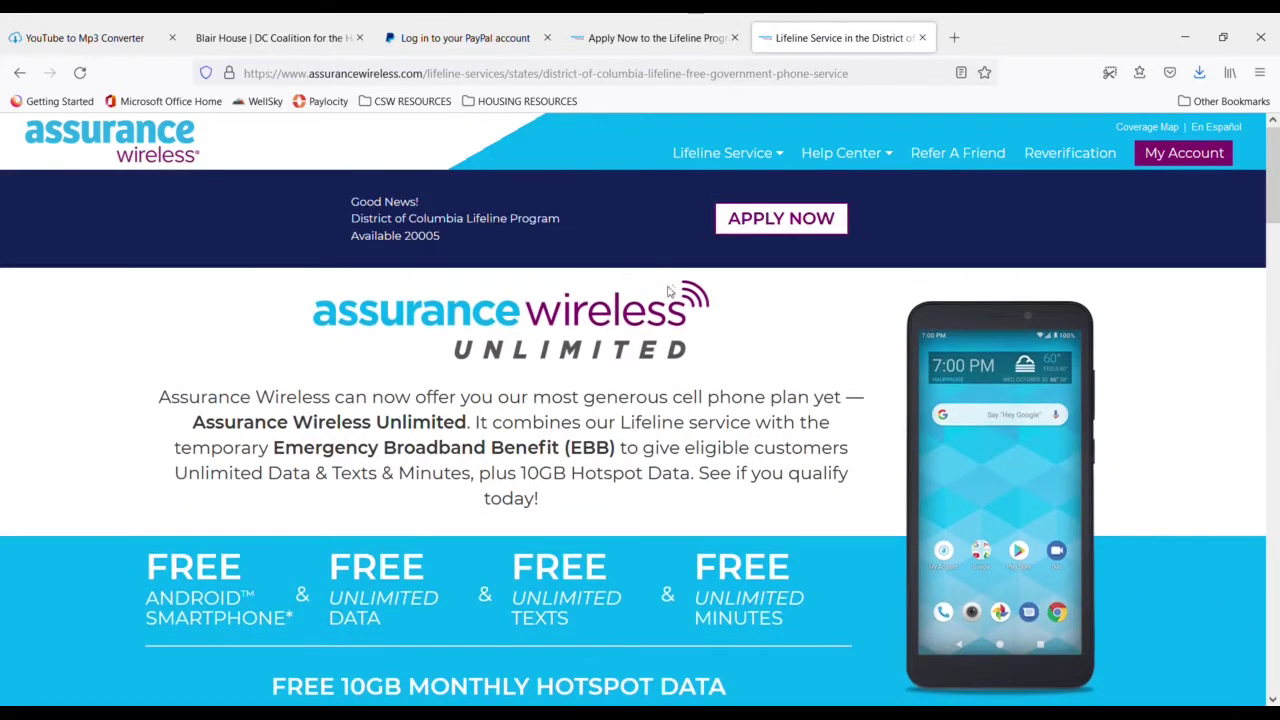
click(787, 220)
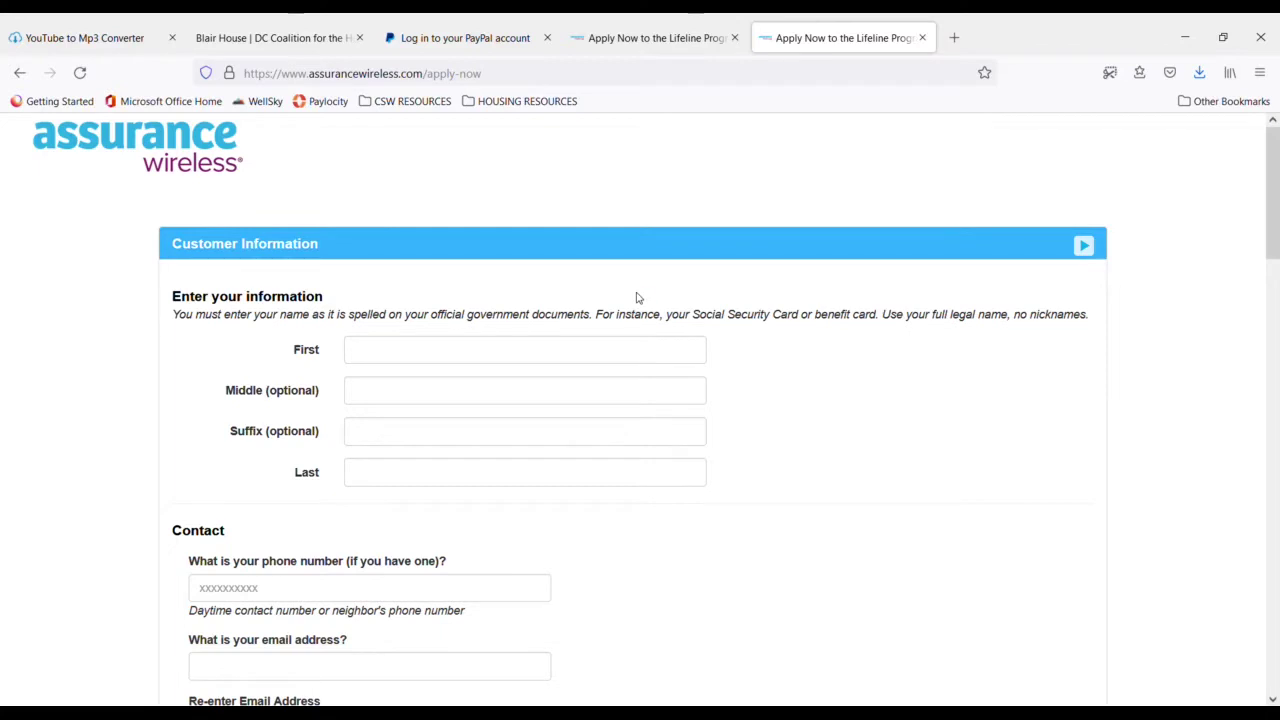
- Enter the applicant's first and last name in the First and Last fields, each starting with a capital letter
click(460, 359)
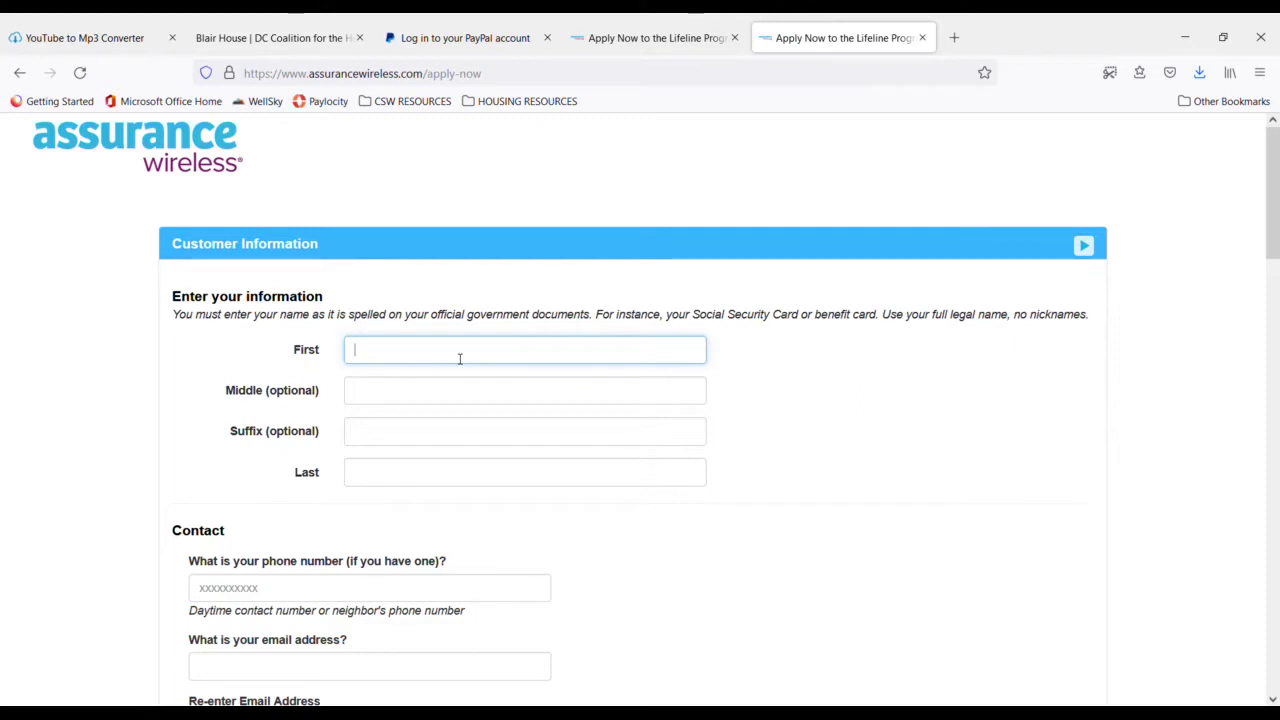
text(john)
key(BackSpace)
key(BackSpace)
key(BackSpace)
key(BackSpace)
text(John)
click(374, 480)
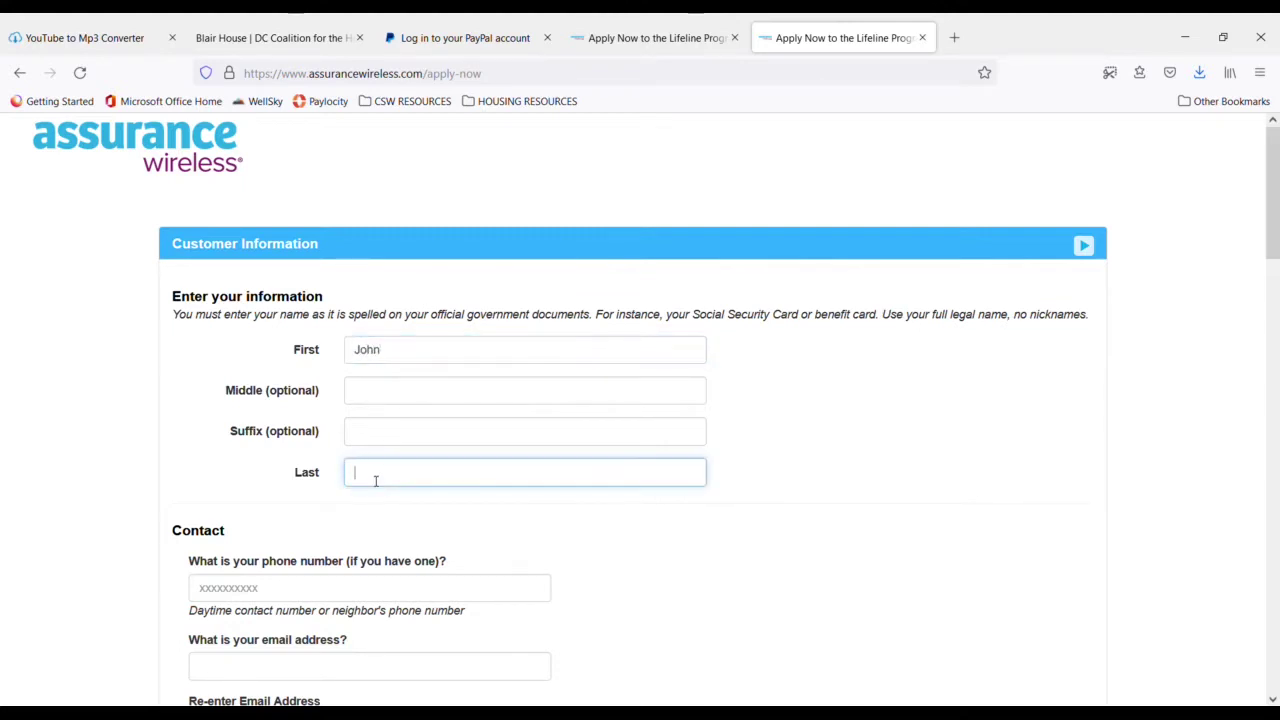
text(doe)
key(BackSpace)
text(Doe)
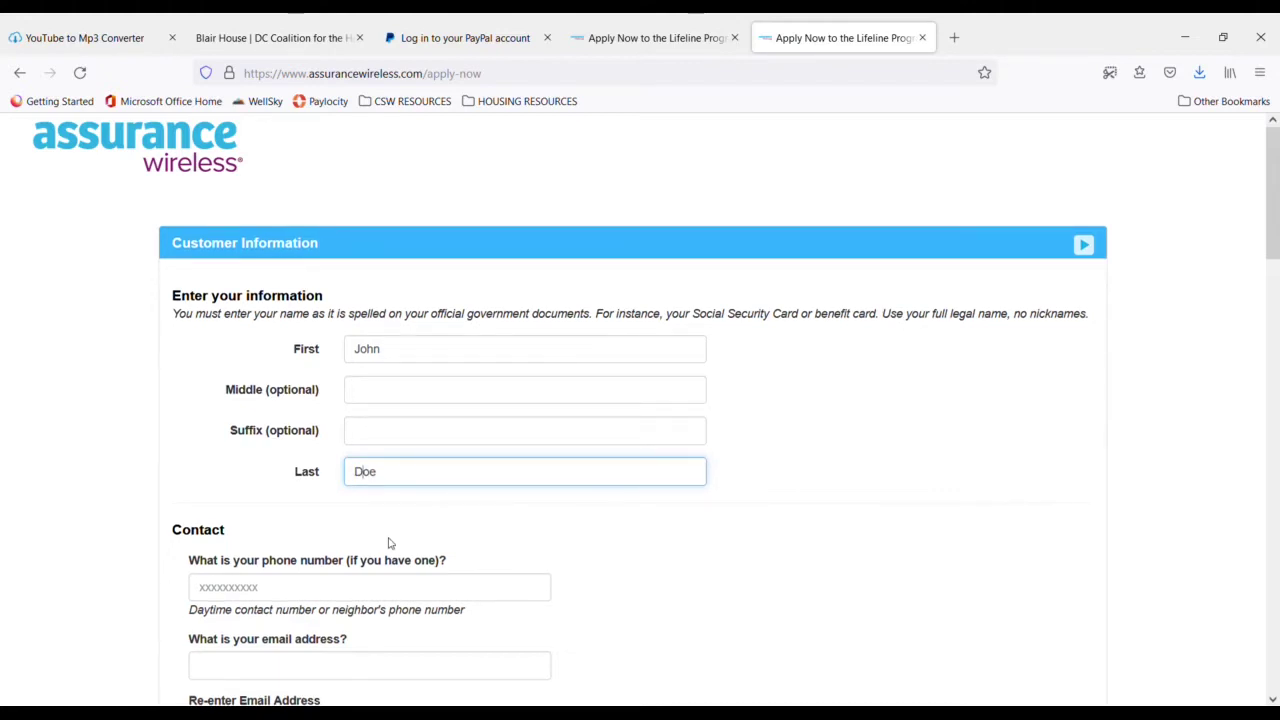
scroll(390, 543, down, 6)
scroll(394, 491, up, 3)
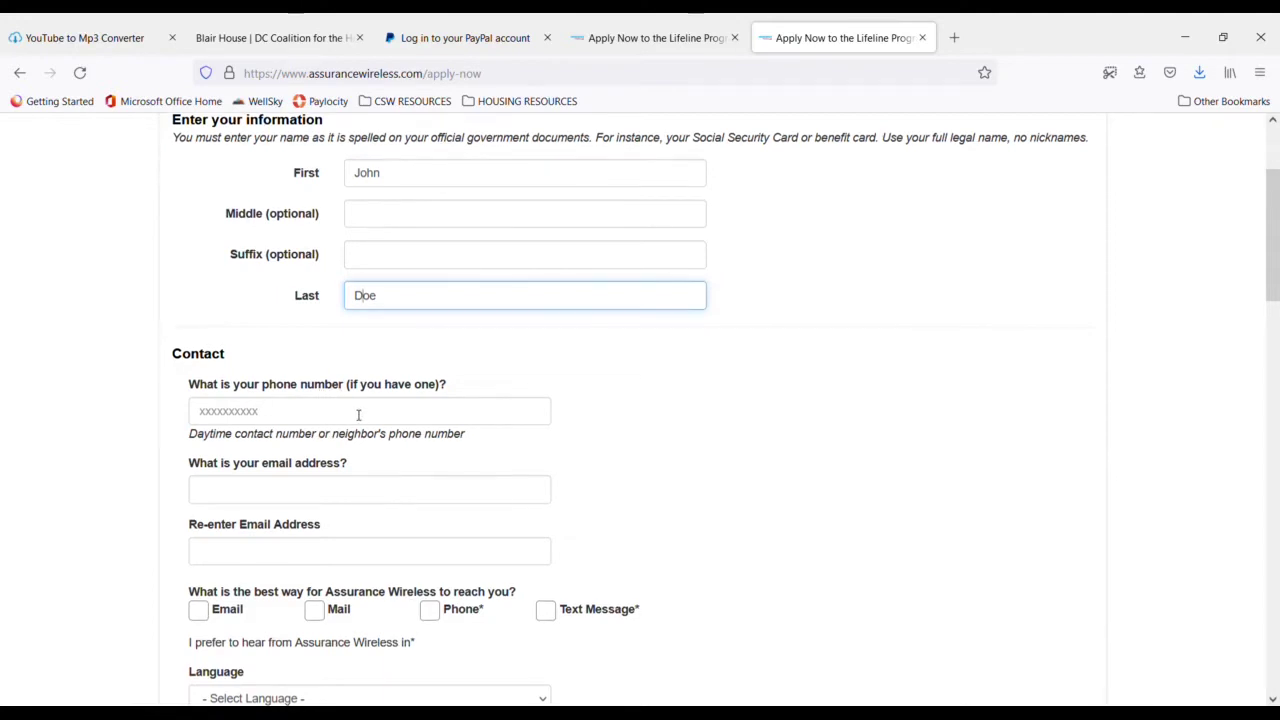
scroll(358, 414, down, 3)
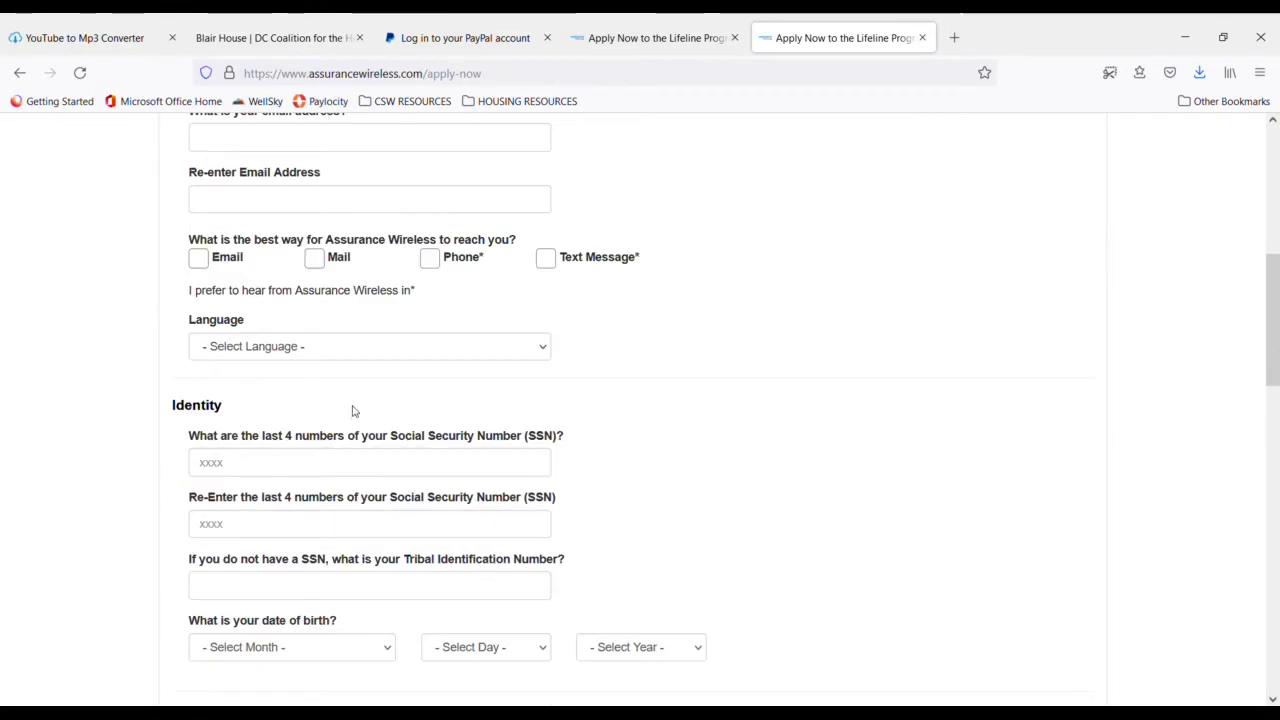
scroll(357, 400, up, 2)
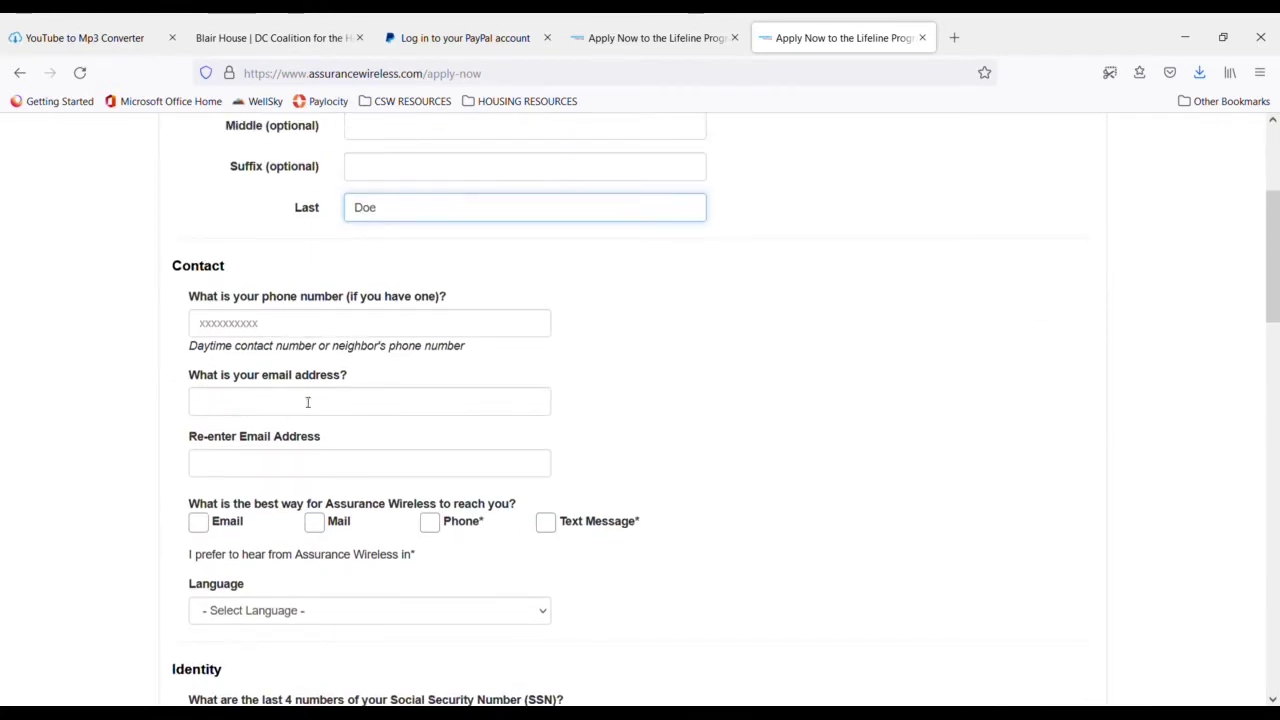
- Fill in the applicant's e-mail address in the email field and correct its misspelled letters
click(346, 410)
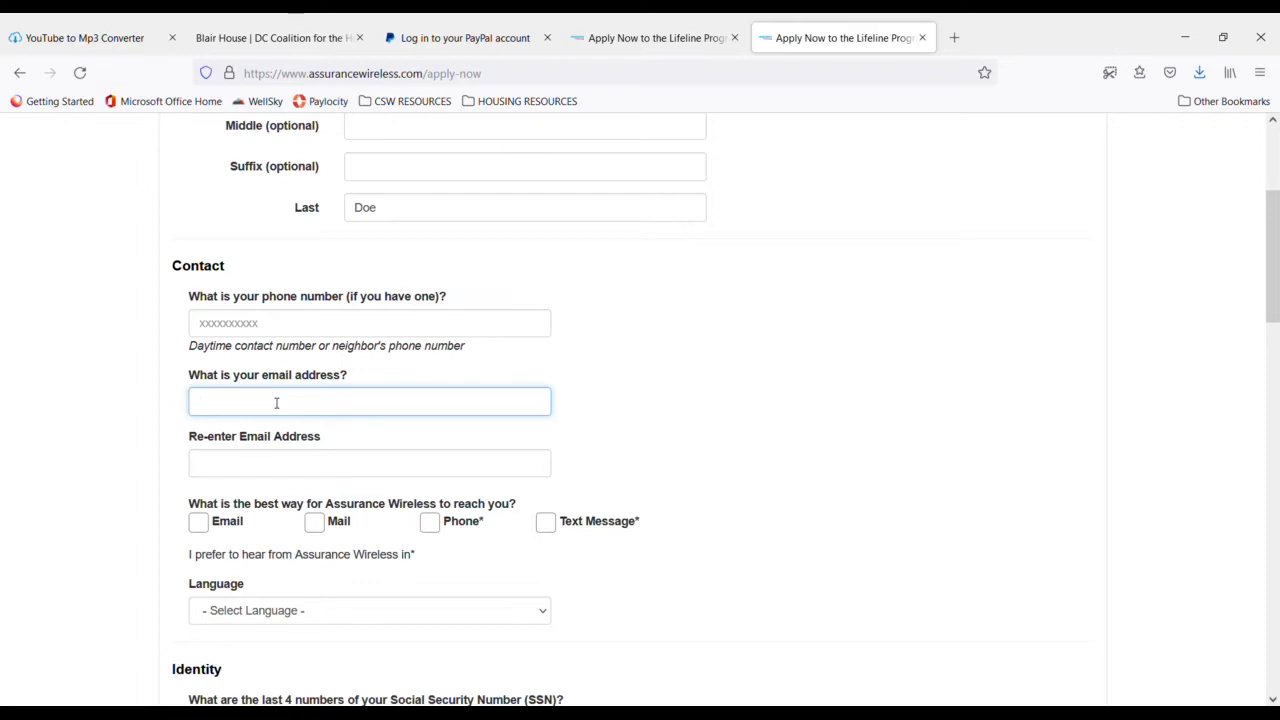
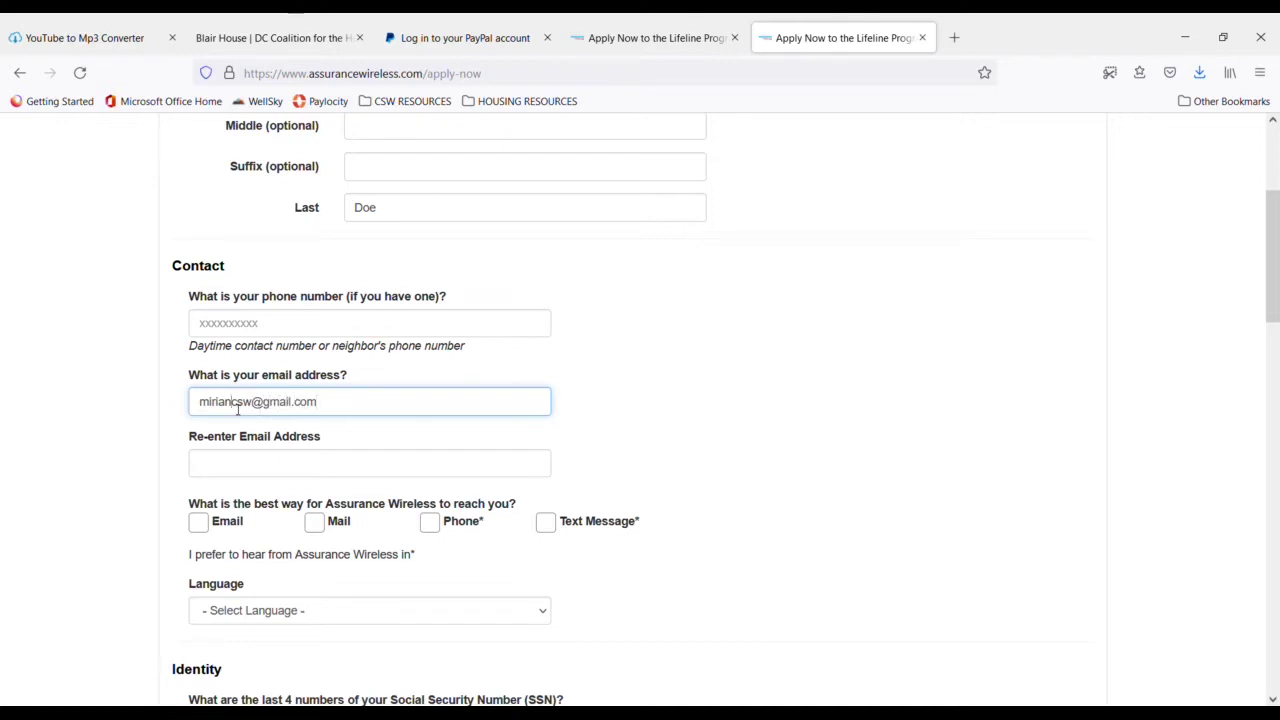
click(237, 405)
text(e)
key(BackSpace)
text(y)
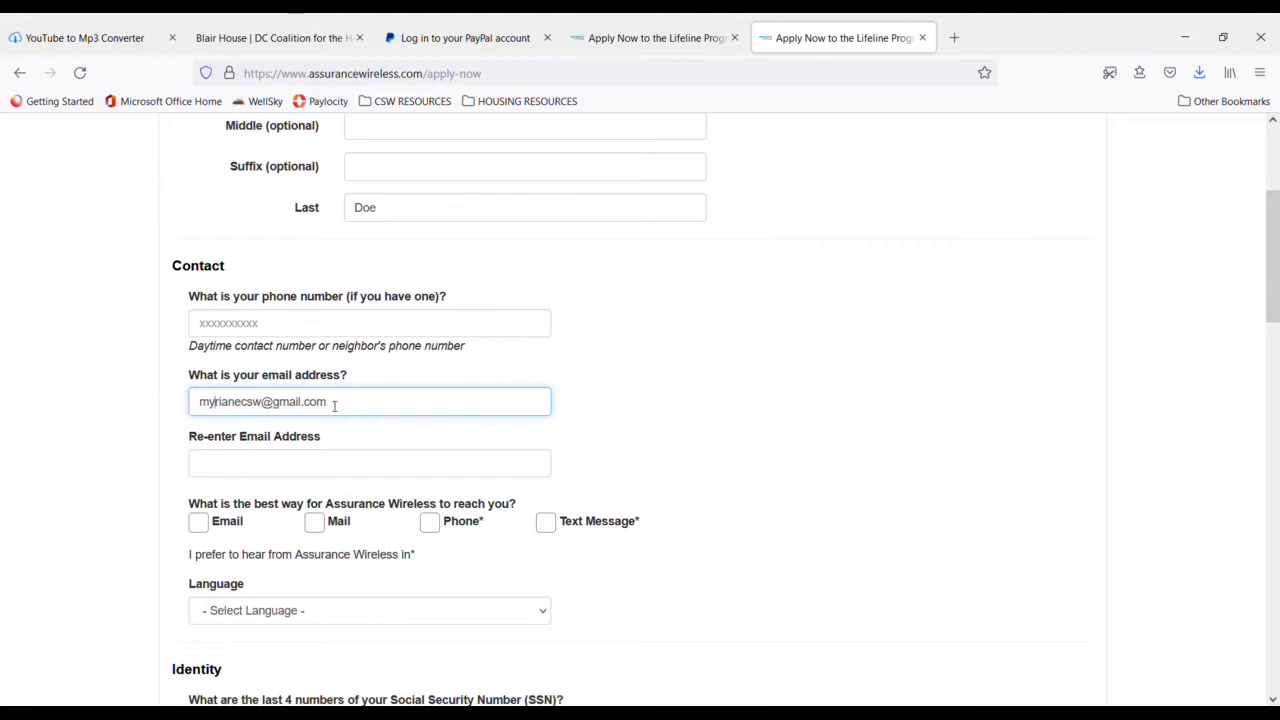
- Type the same e-mail address into the Re-enter Email Address field
drag(334, 404, 195, 406)
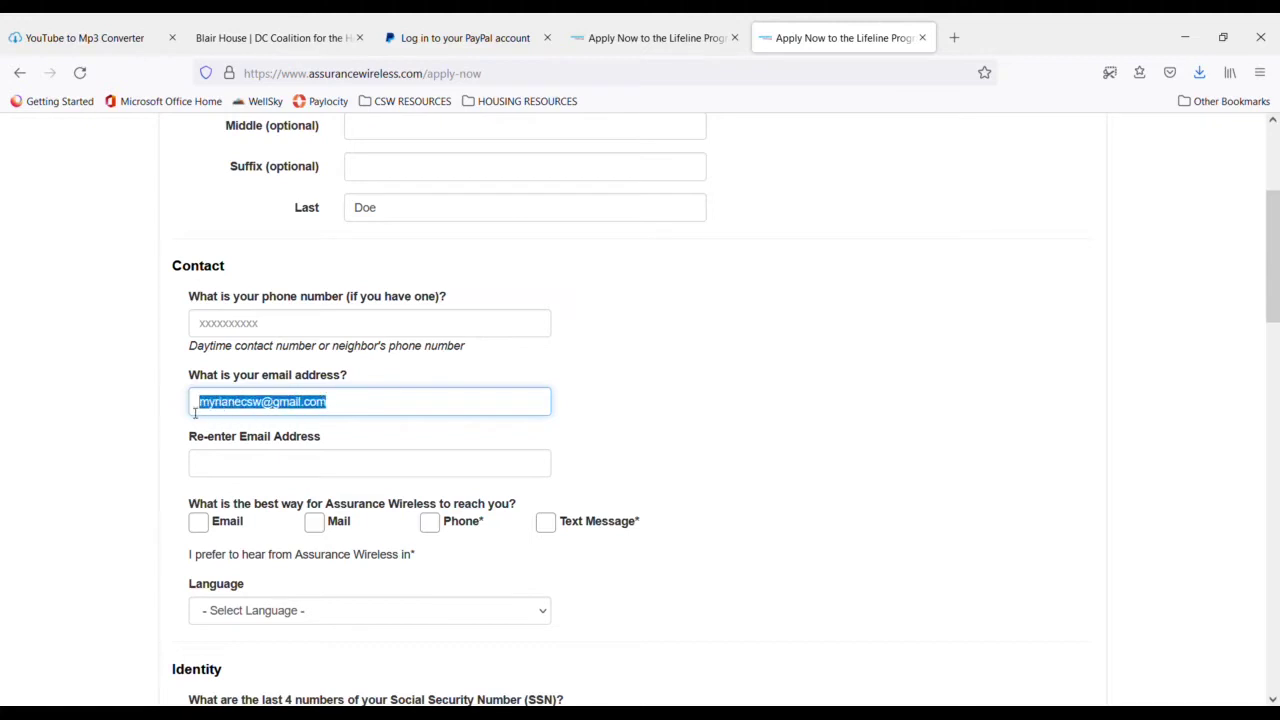
click(250, 408)
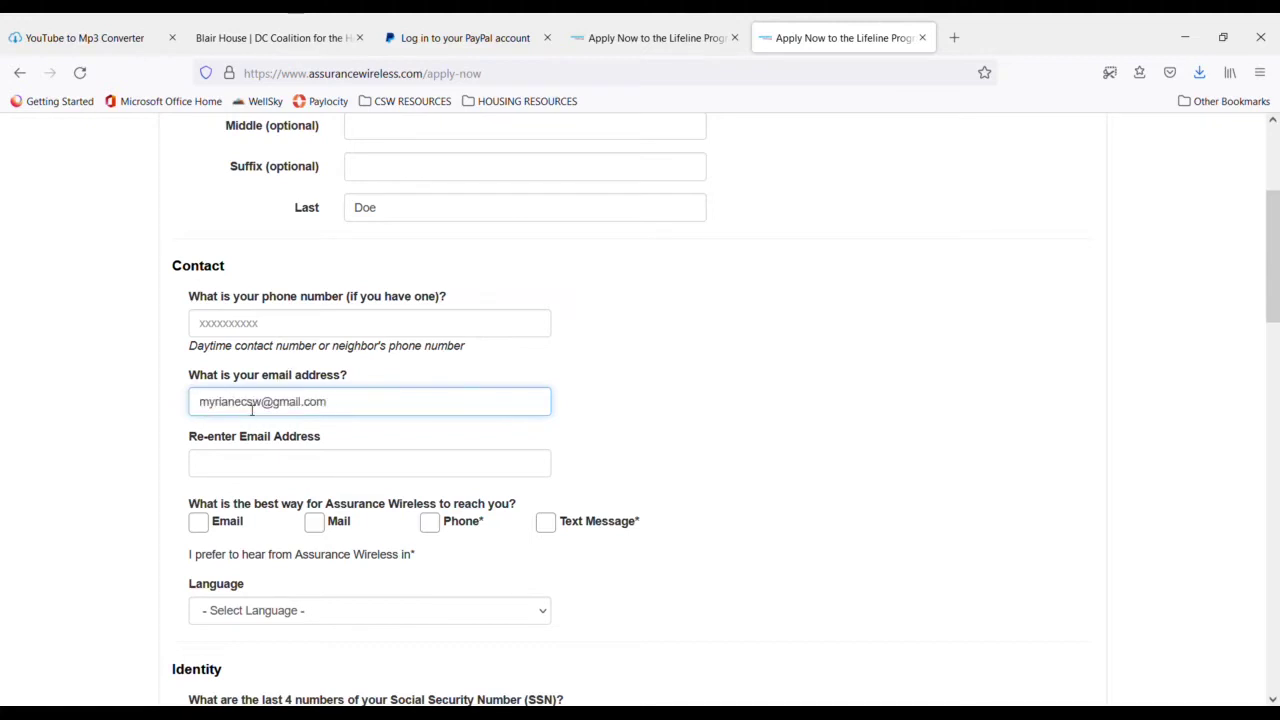
drag(337, 409, 208, 424)
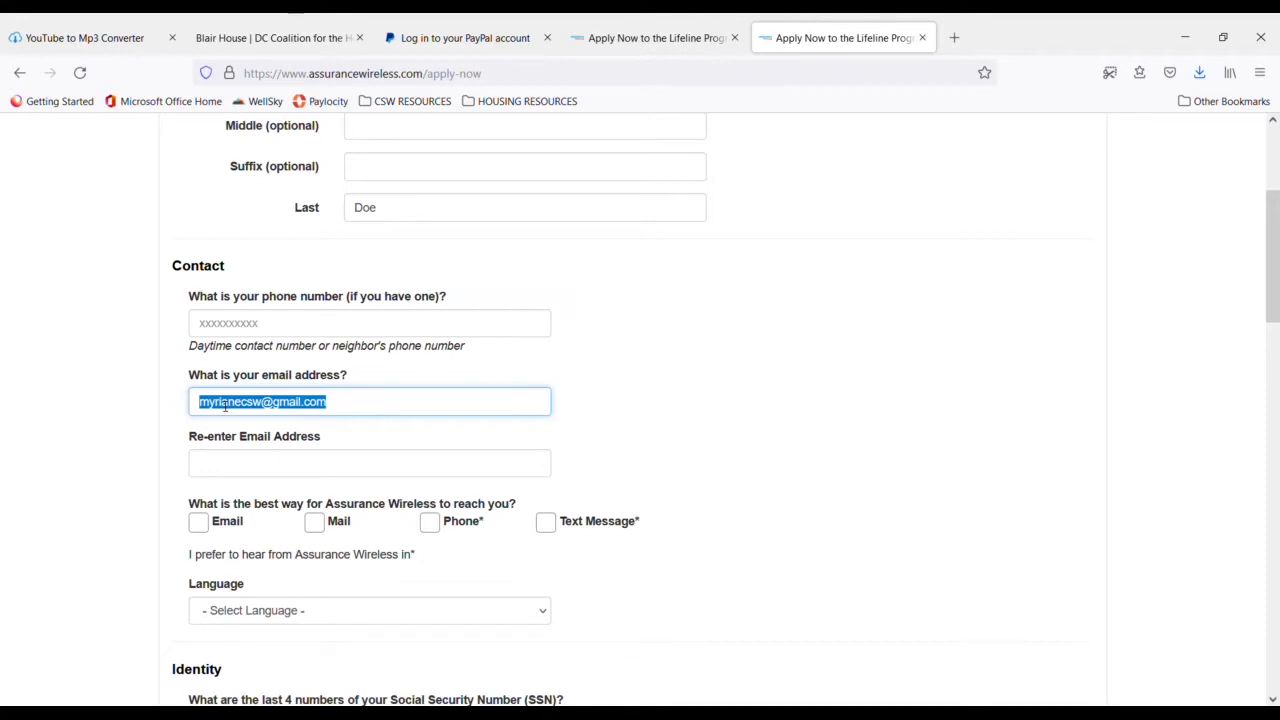
click(231, 470)
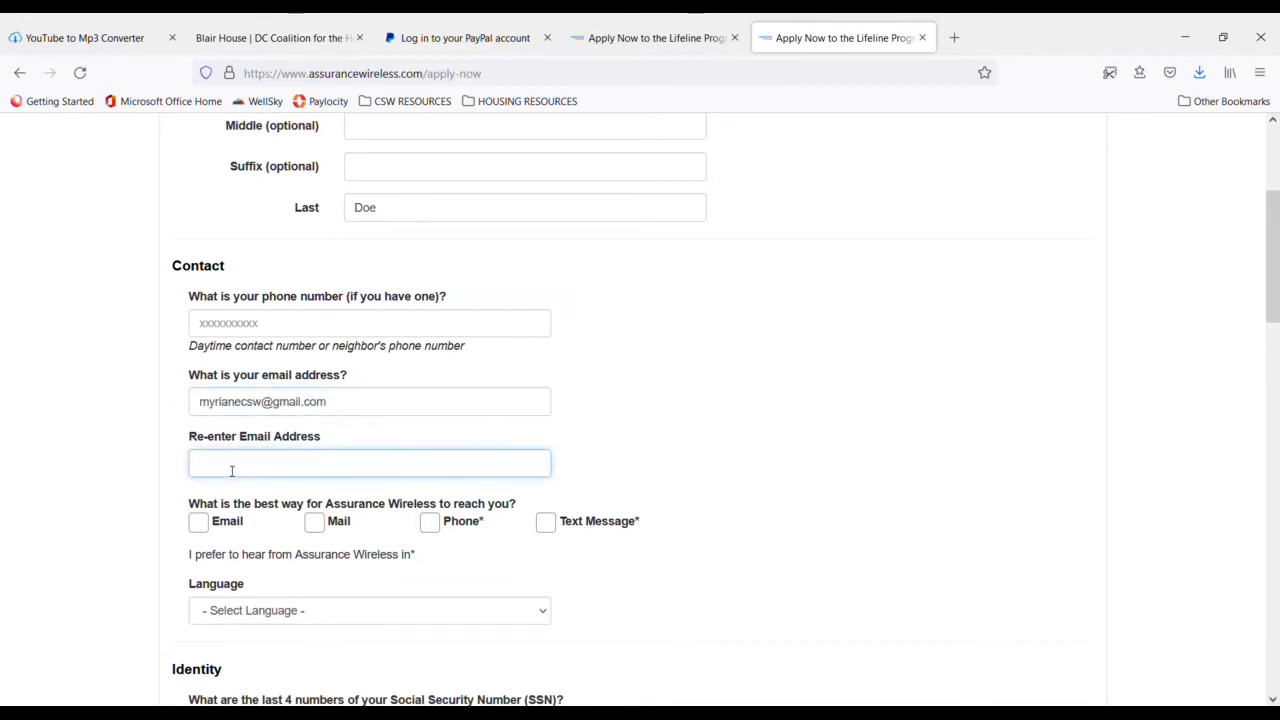
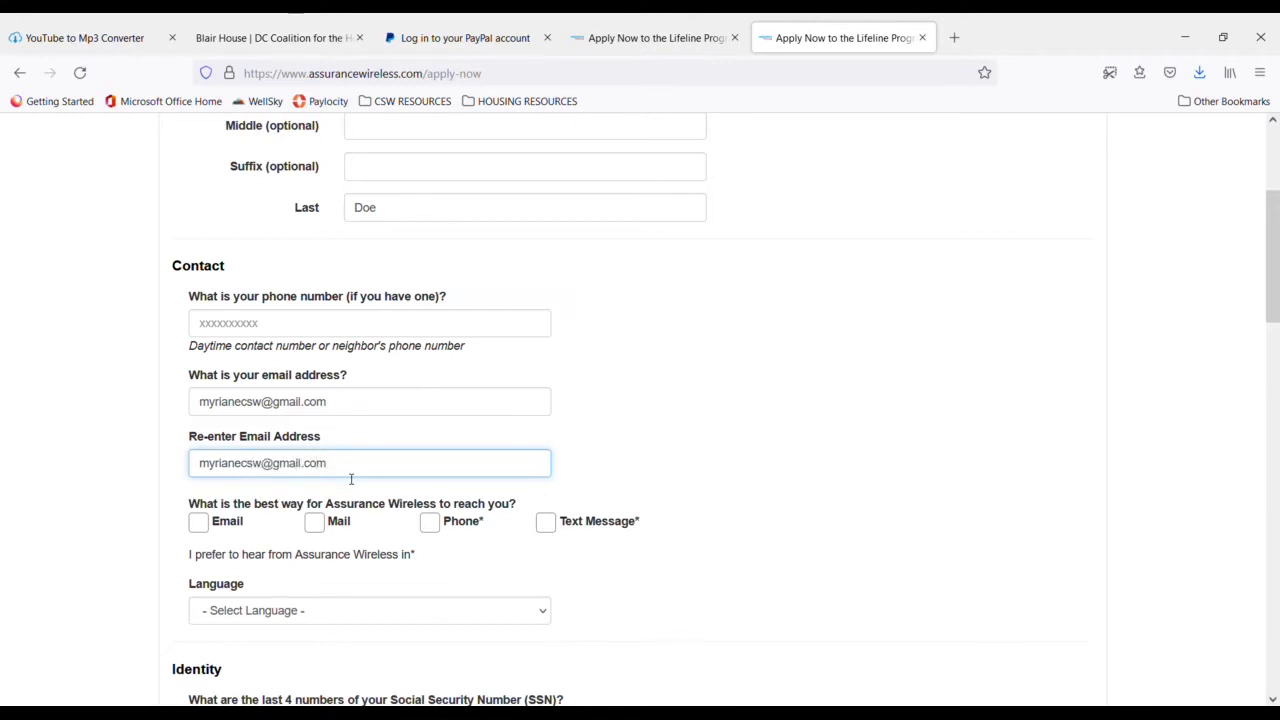
- Tick Email as the best way to reach the applicant
scroll(300, 482, down, 2)
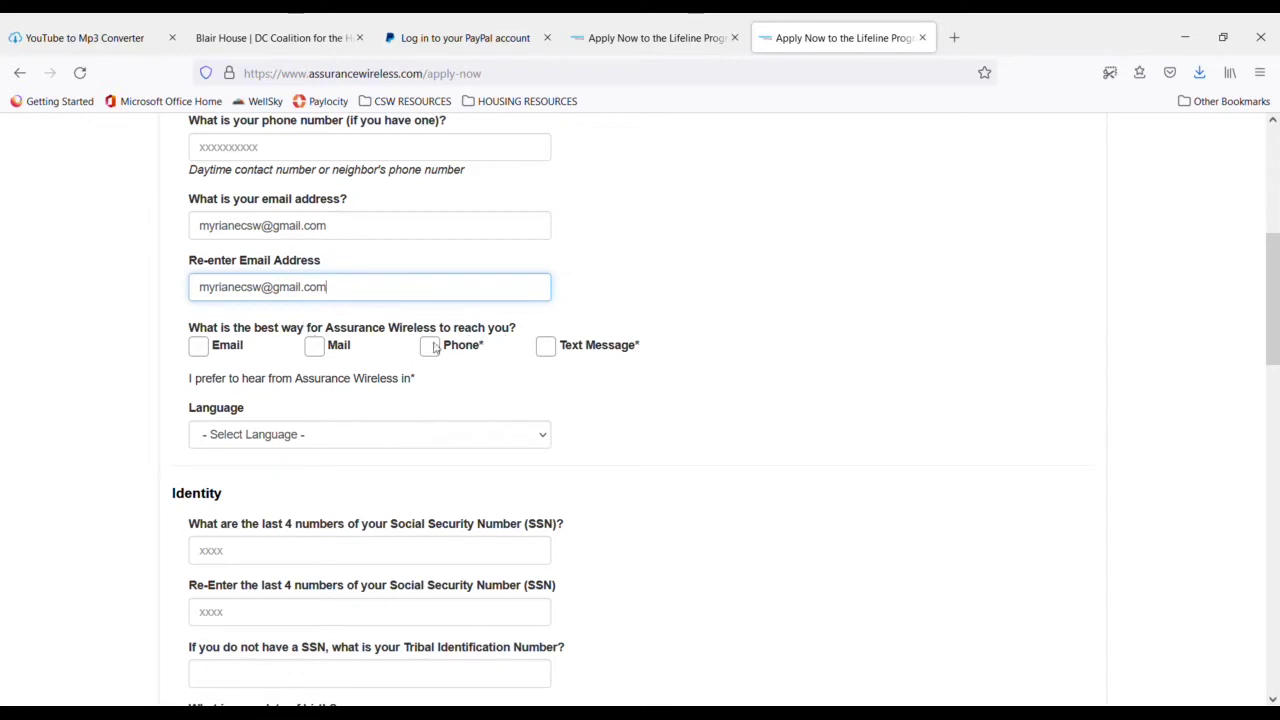
click(198, 346)
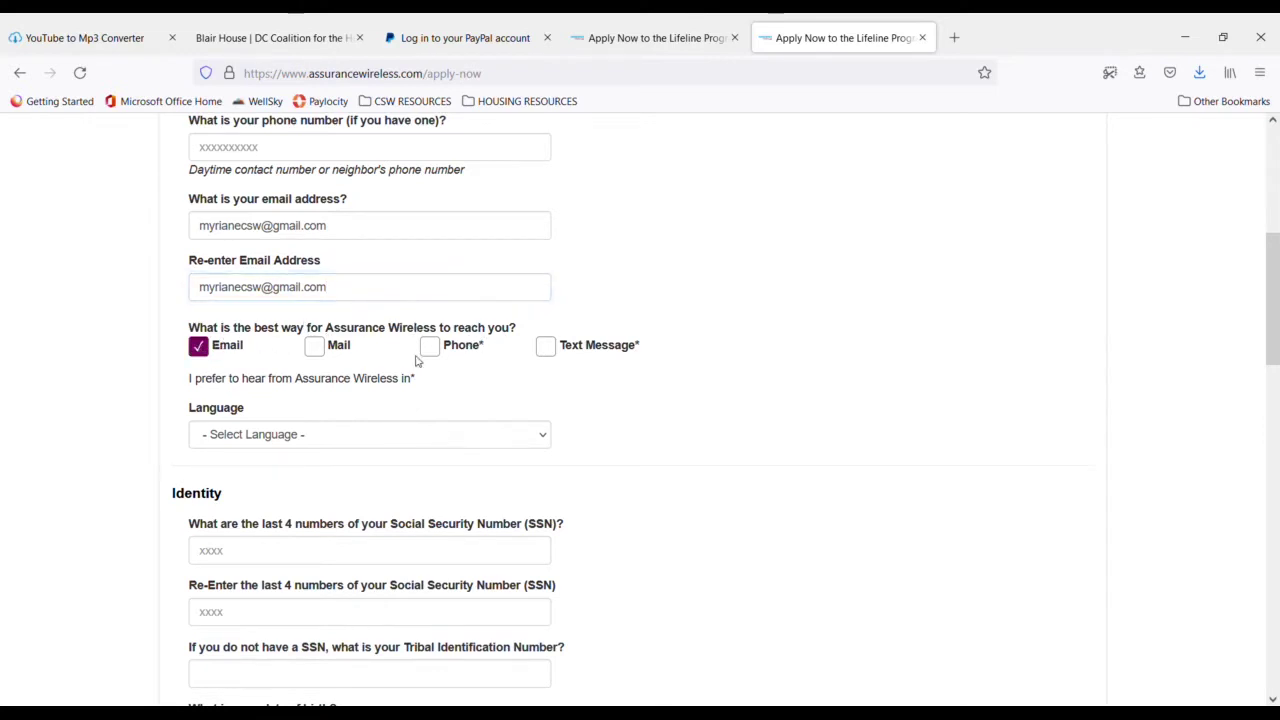
scroll(397, 363, up, 5)
scroll(398, 364, down, 4)
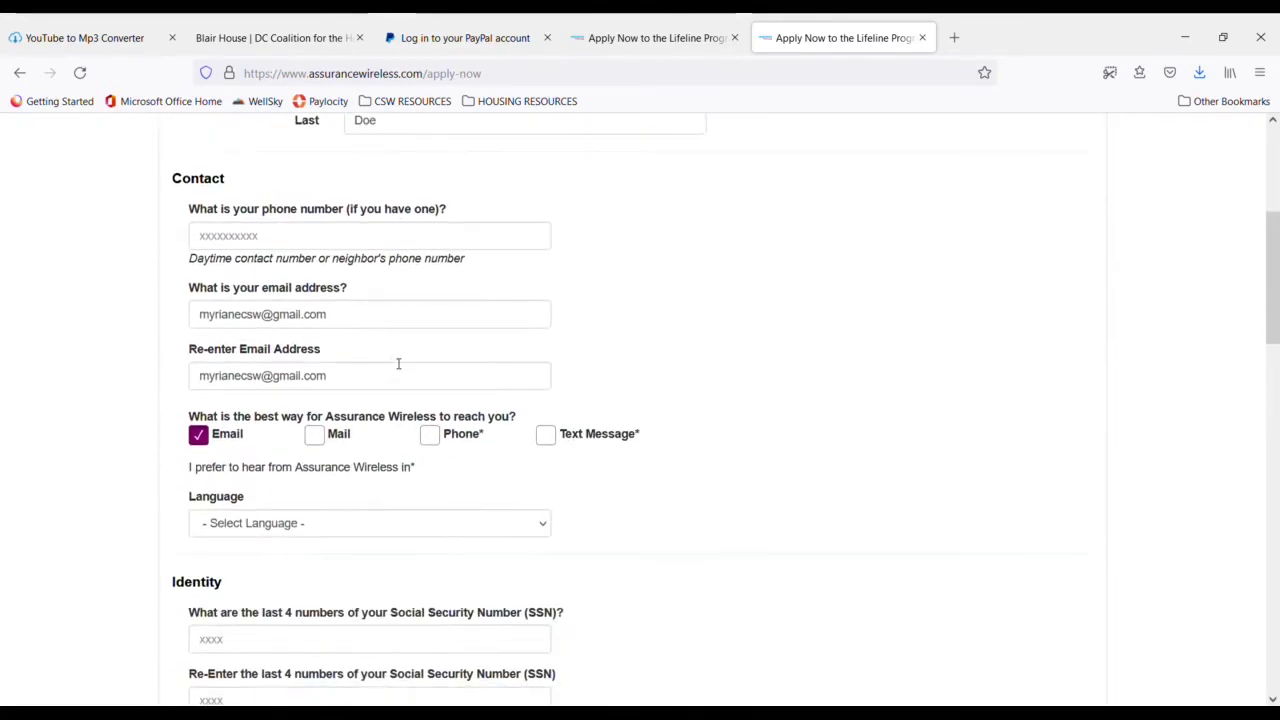
scroll(395, 363, down, 4)
scroll(393, 364, up, 4)
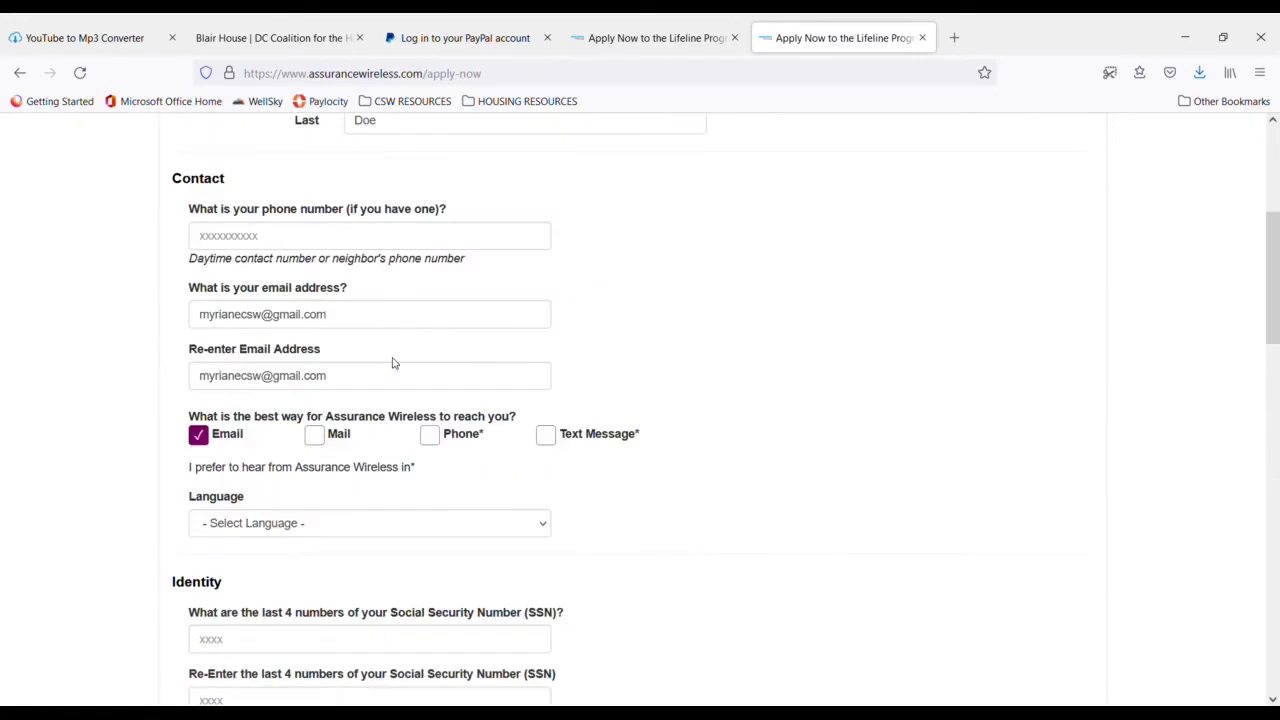
scroll(394, 366, down, 3)
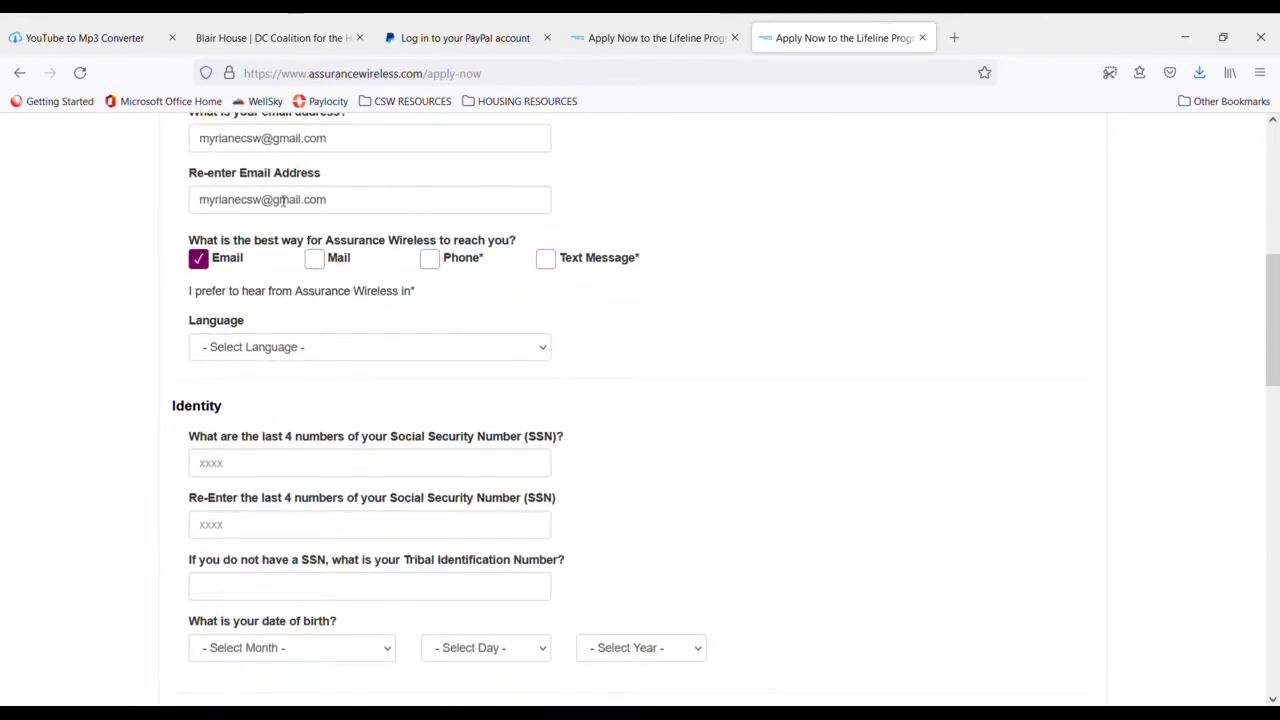
scroll(298, 208, up, 3)
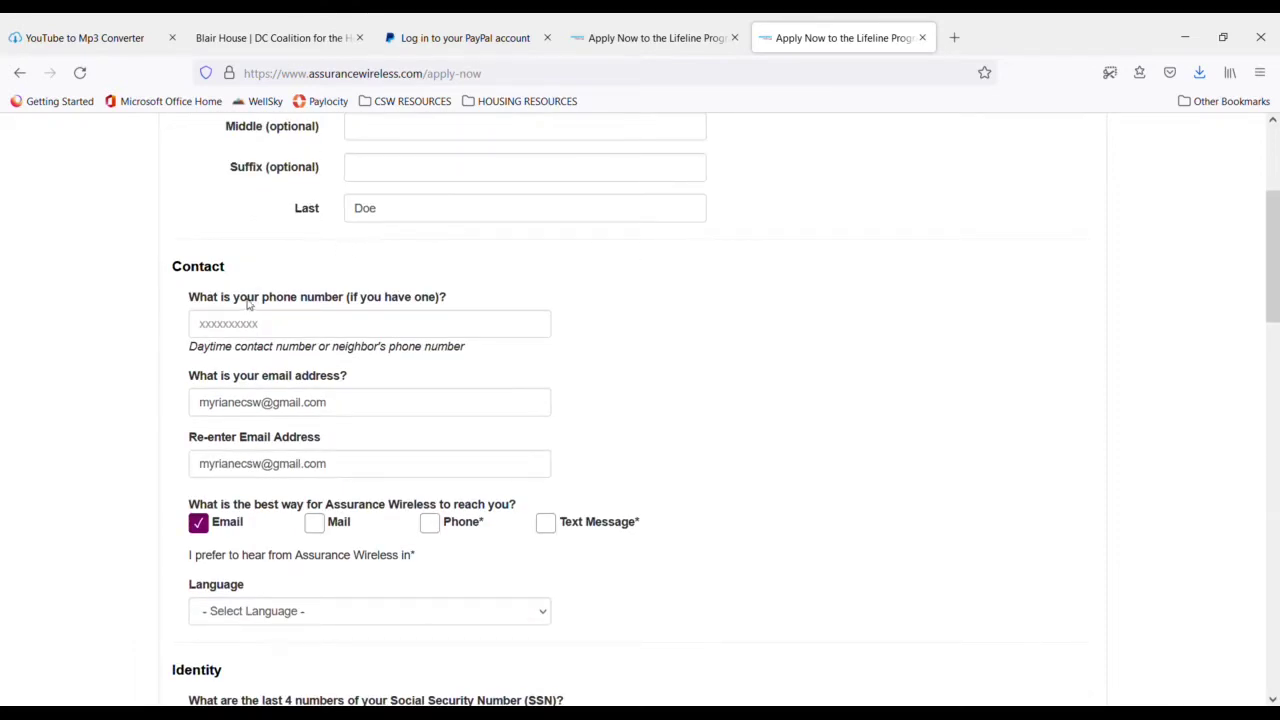
scroll(364, 342, down, 4)
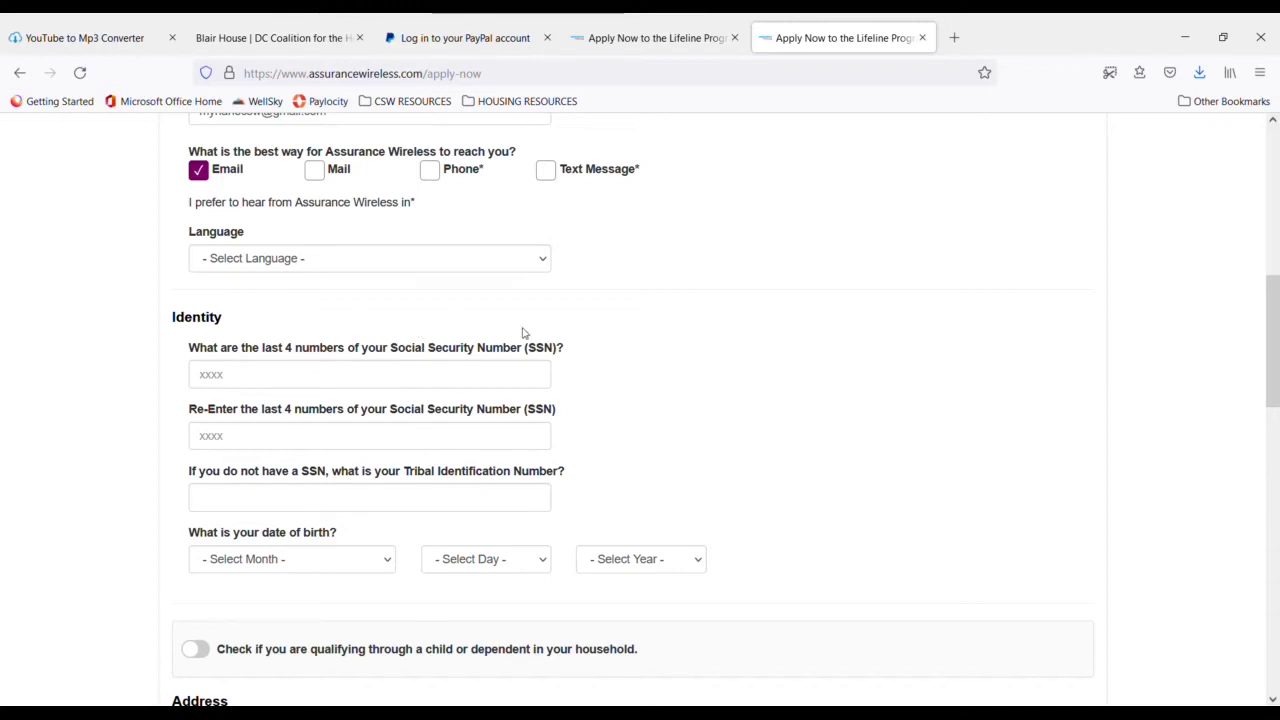
scroll(372, 286, up, 3)
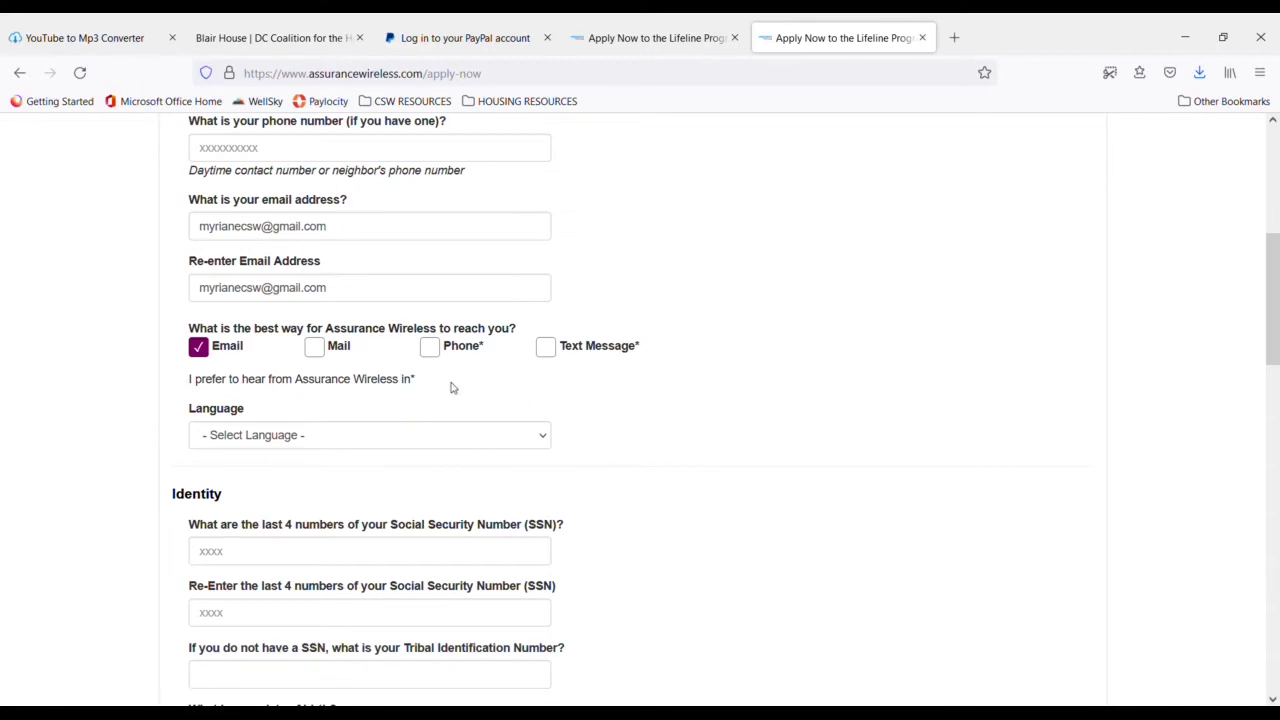
scroll(430, 378, up, 3)
scroll(406, 368, down, 3)
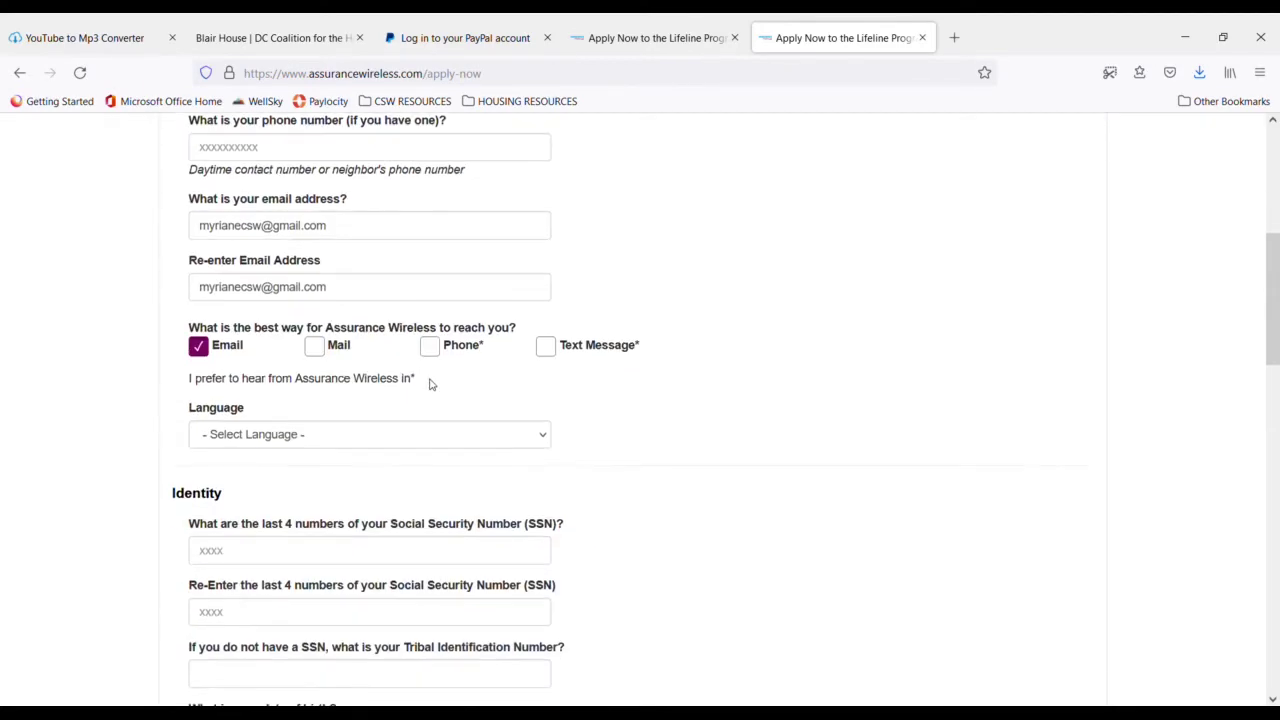
scroll(409, 397, down, 2)
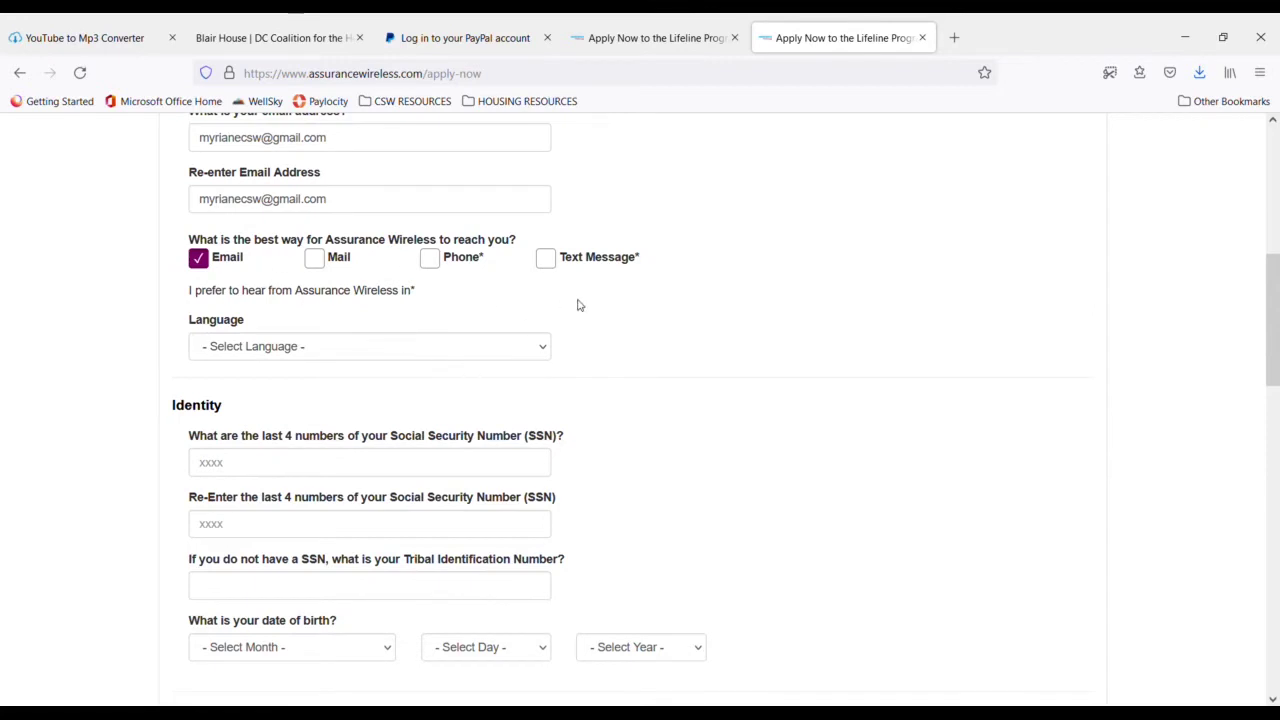
scroll(413, 340, down, 4)
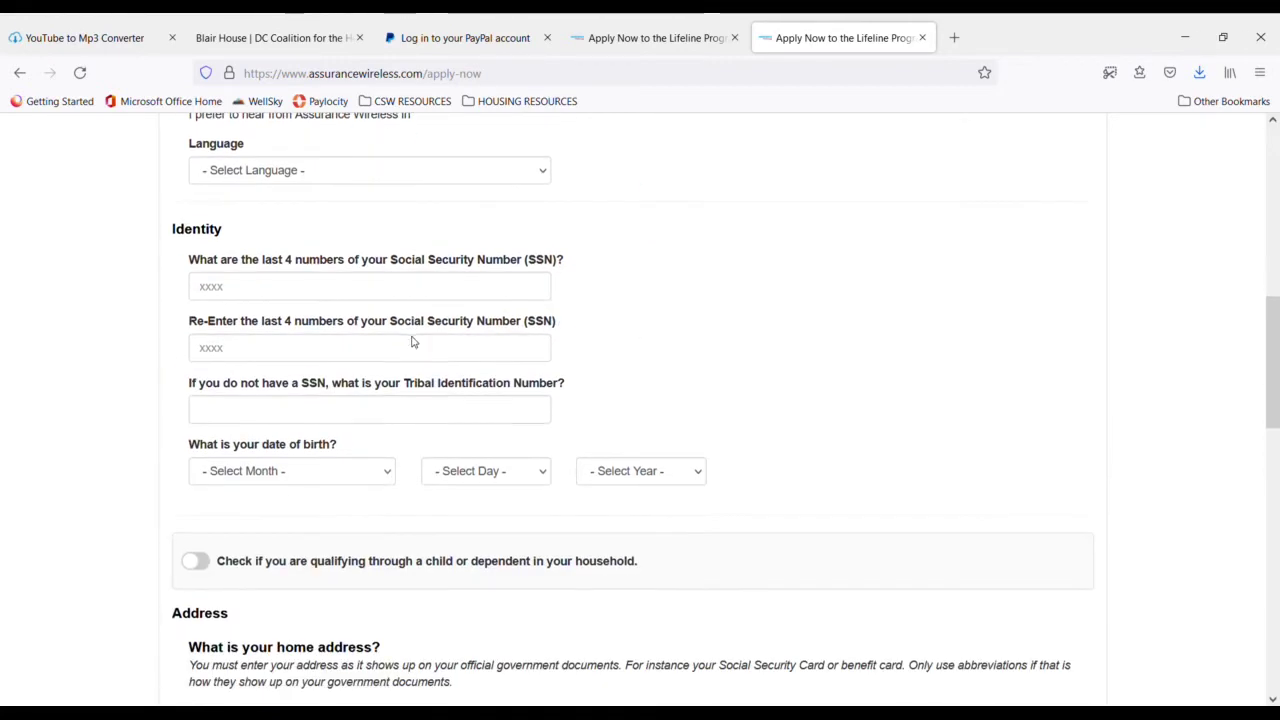
scroll(420, 337, up, 5)
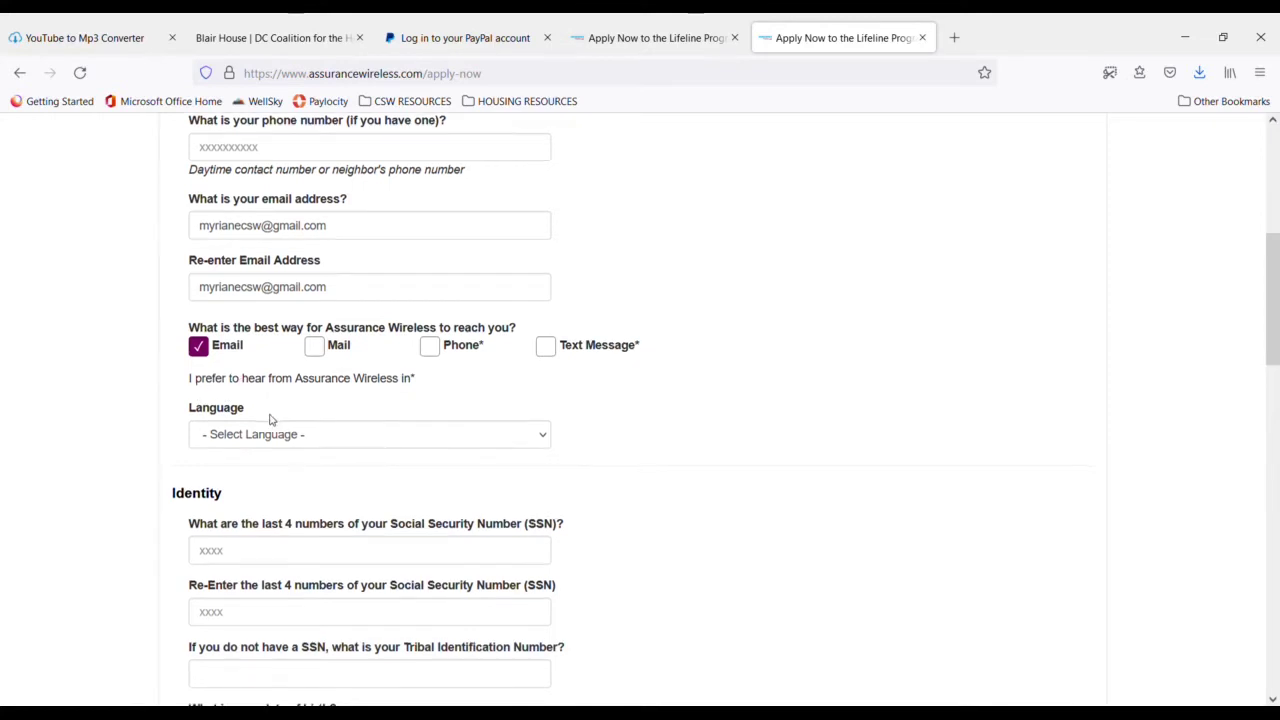
- Set the preferred language to English
click(541, 436)
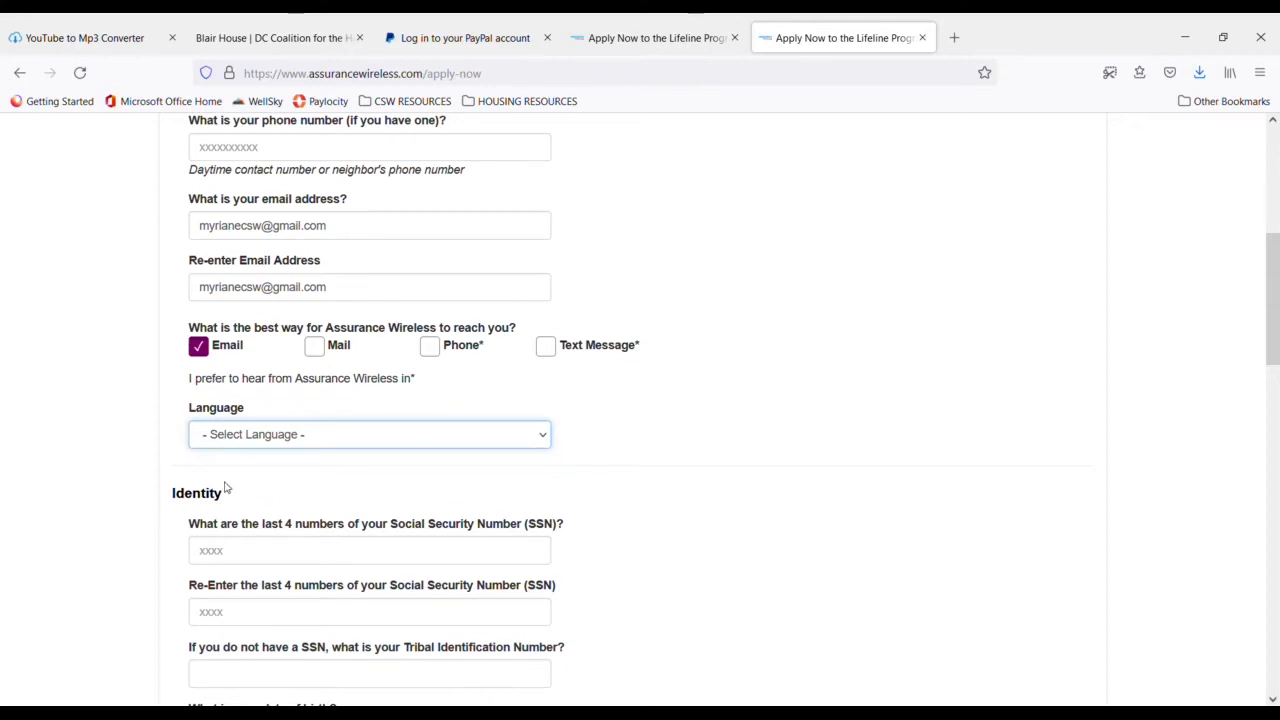
key(Down)
scroll(254, 475, down, 3)
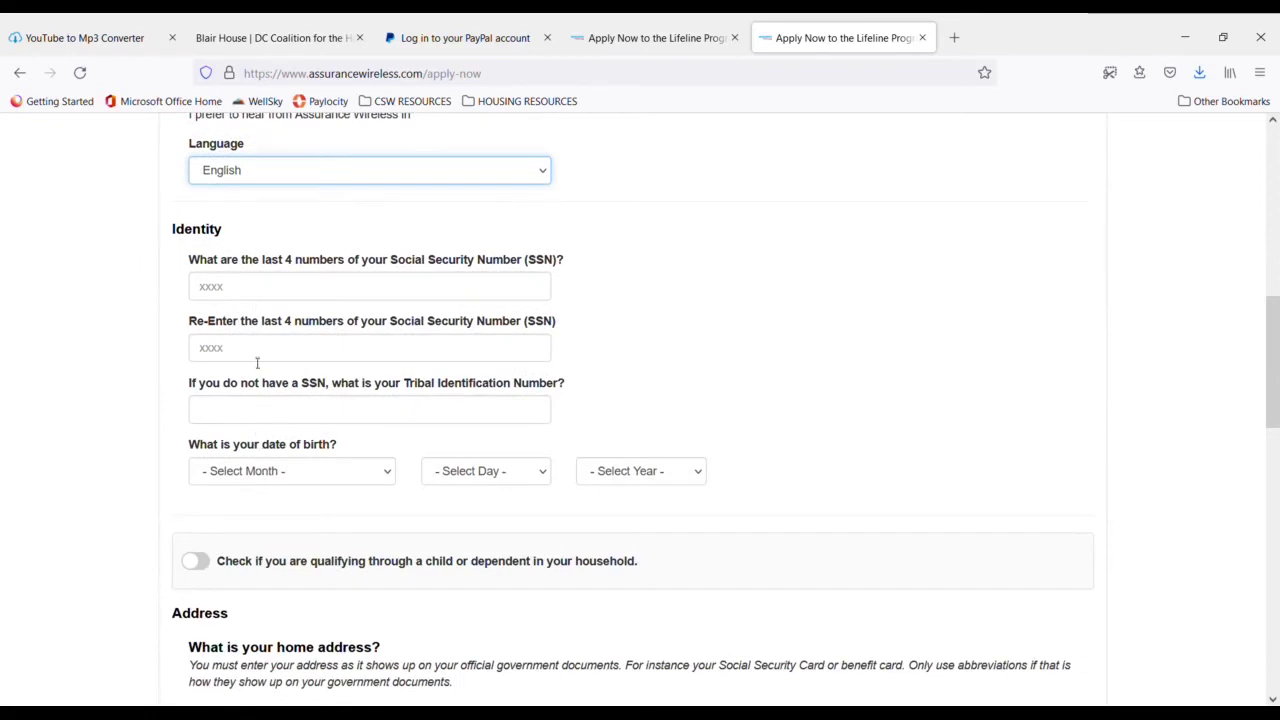
- Enter the last four SSN digits and repeat them in the confirmation field
click(262, 295)
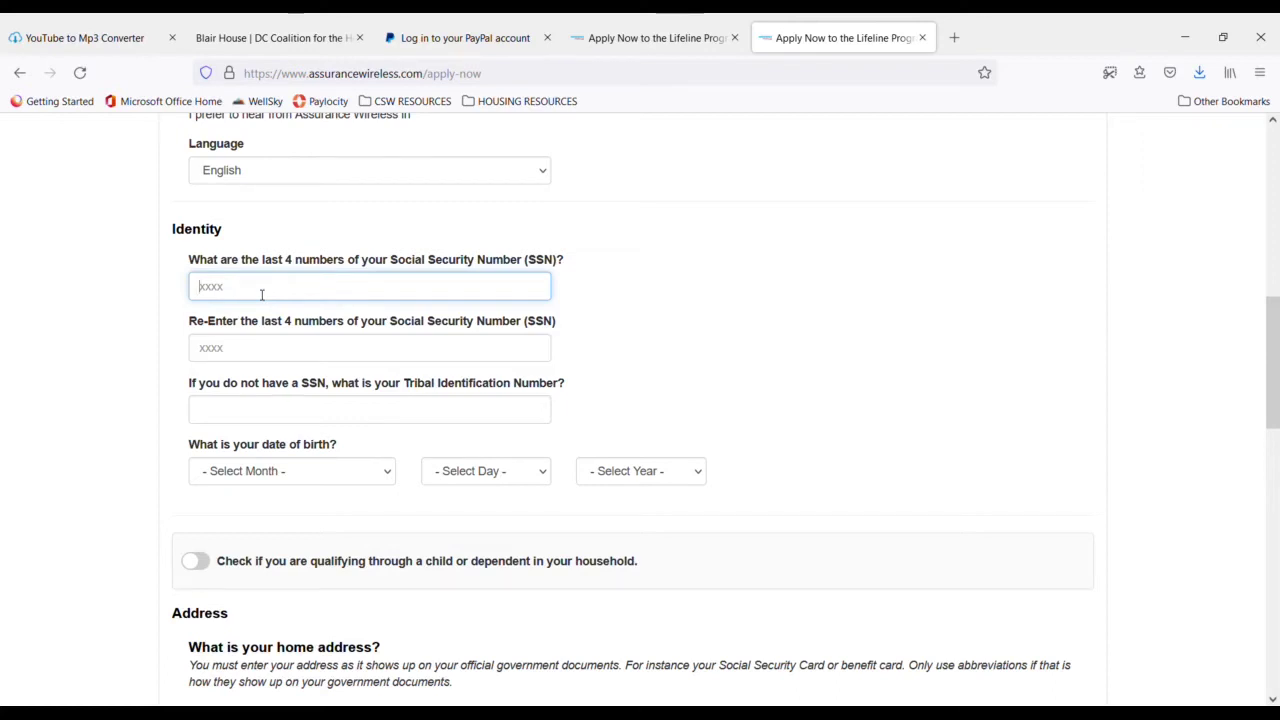
text(4)
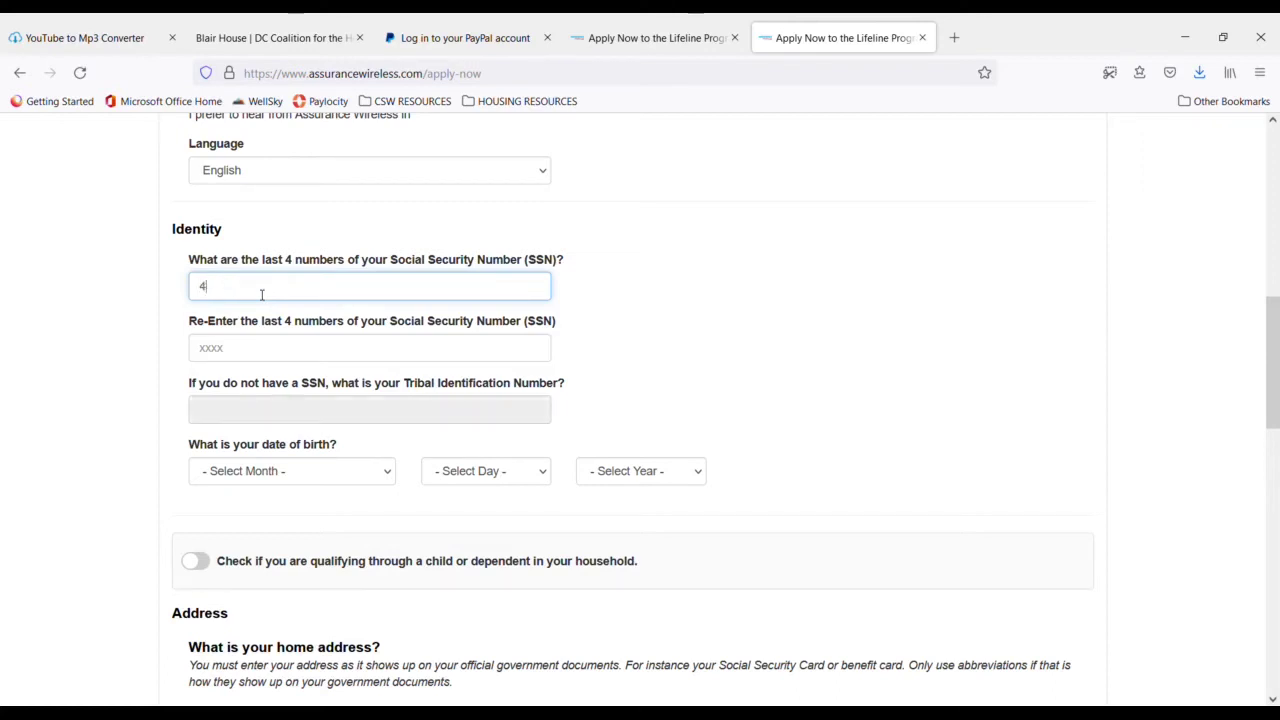
text(444)
click(232, 350)
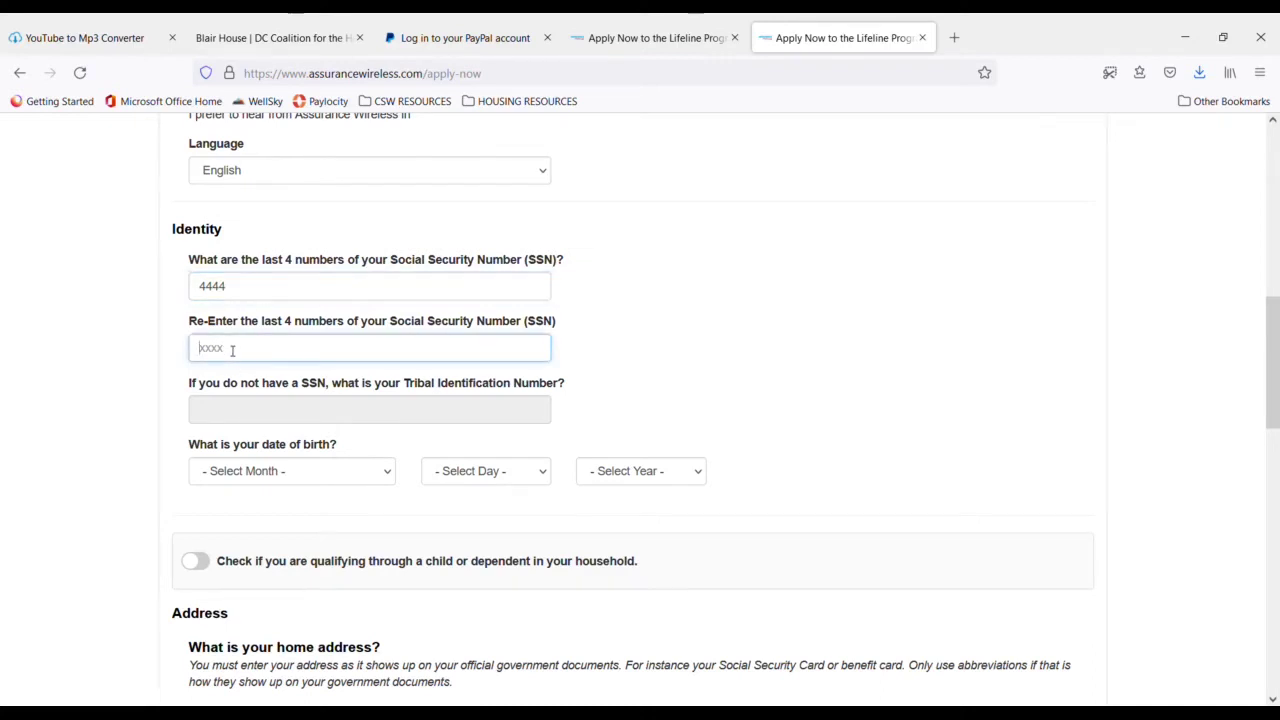
text(44)
key(BackSpace)
key(BackSpace)
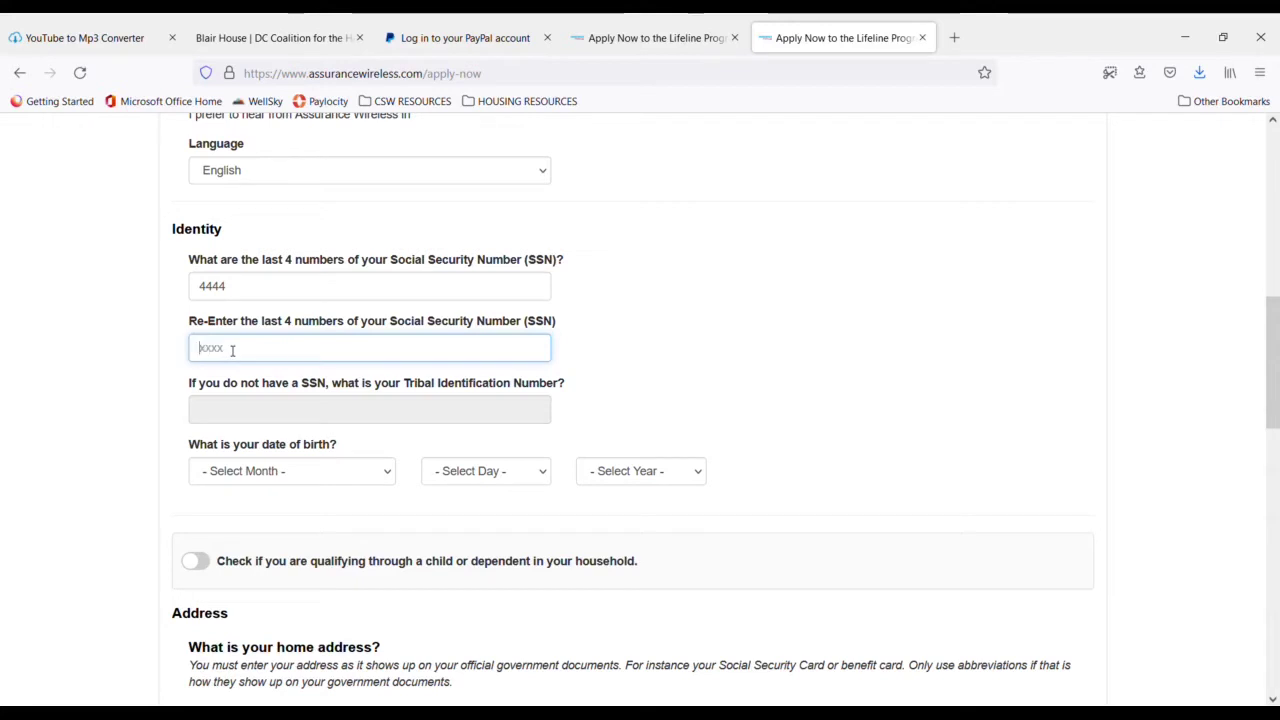
text(4444)
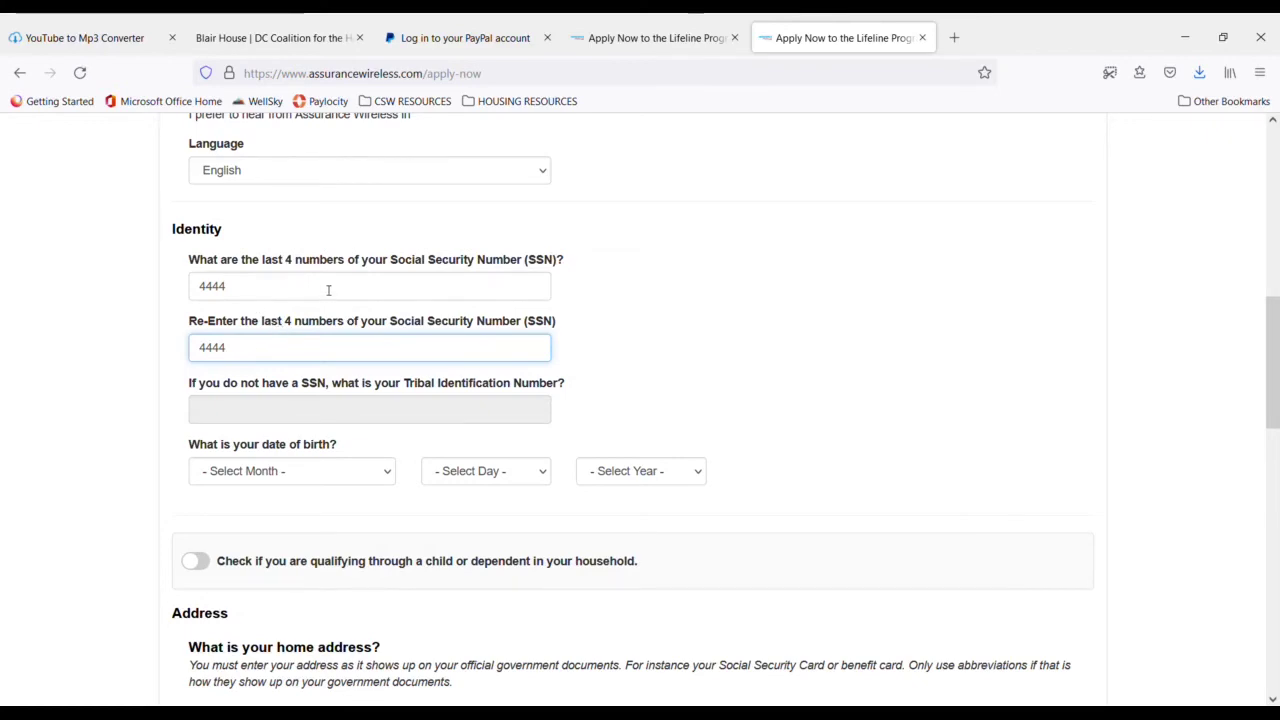
scroll(329, 289, down, 3)
scroll(320, 286, up, 4)
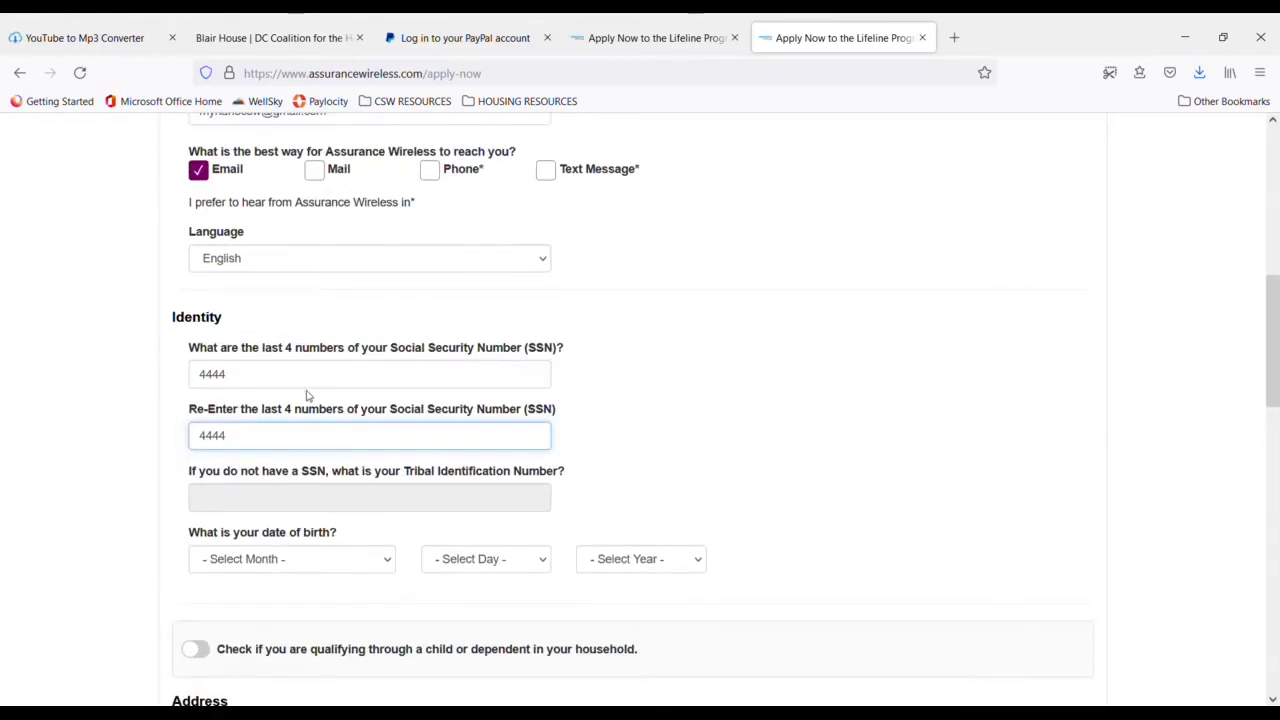
scroll(291, 290, down, 1)
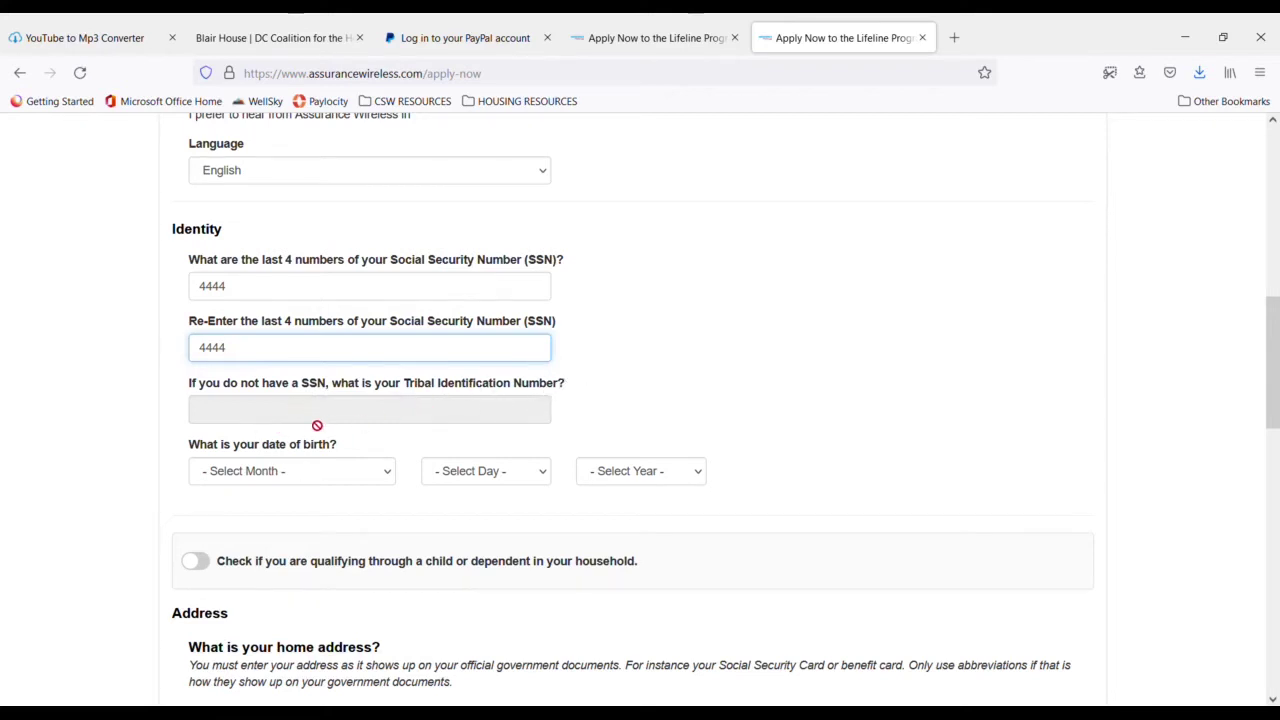
- Set the birth date dropdowns to October, 16 and 1994, correcting the initially chosen day and year
click(389, 421)
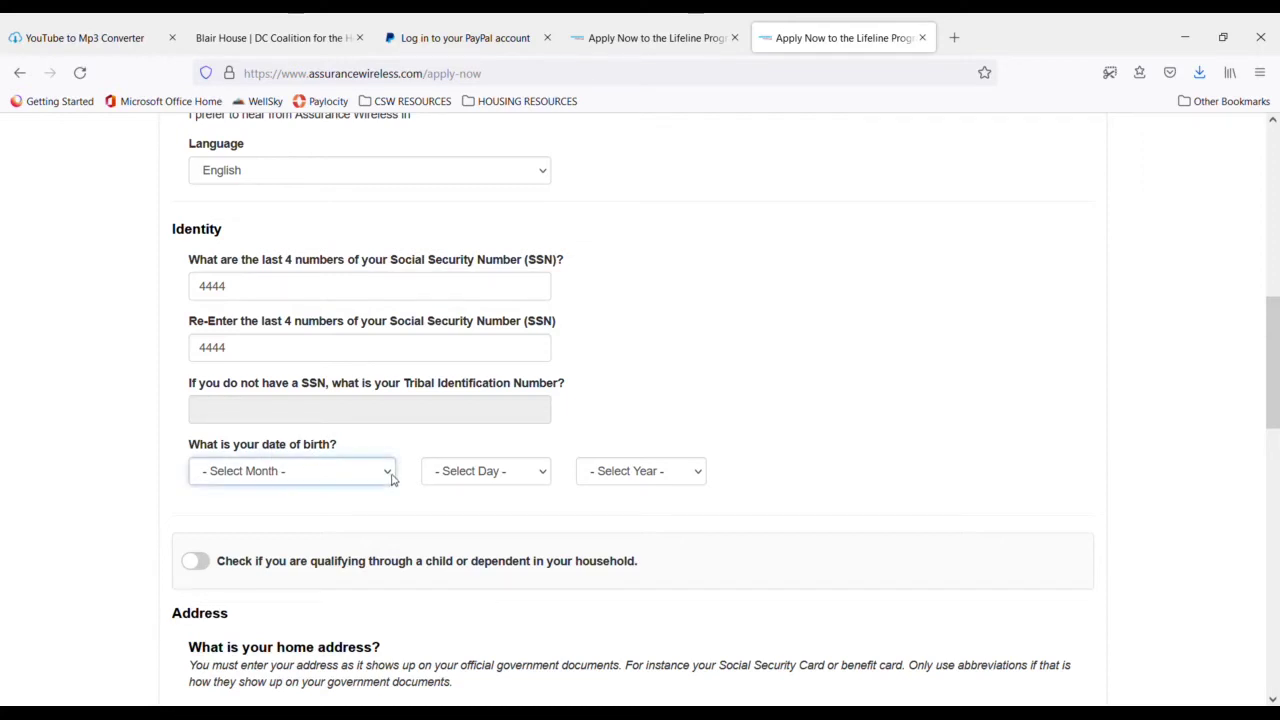
key(o)
key(Tab)
key(8)
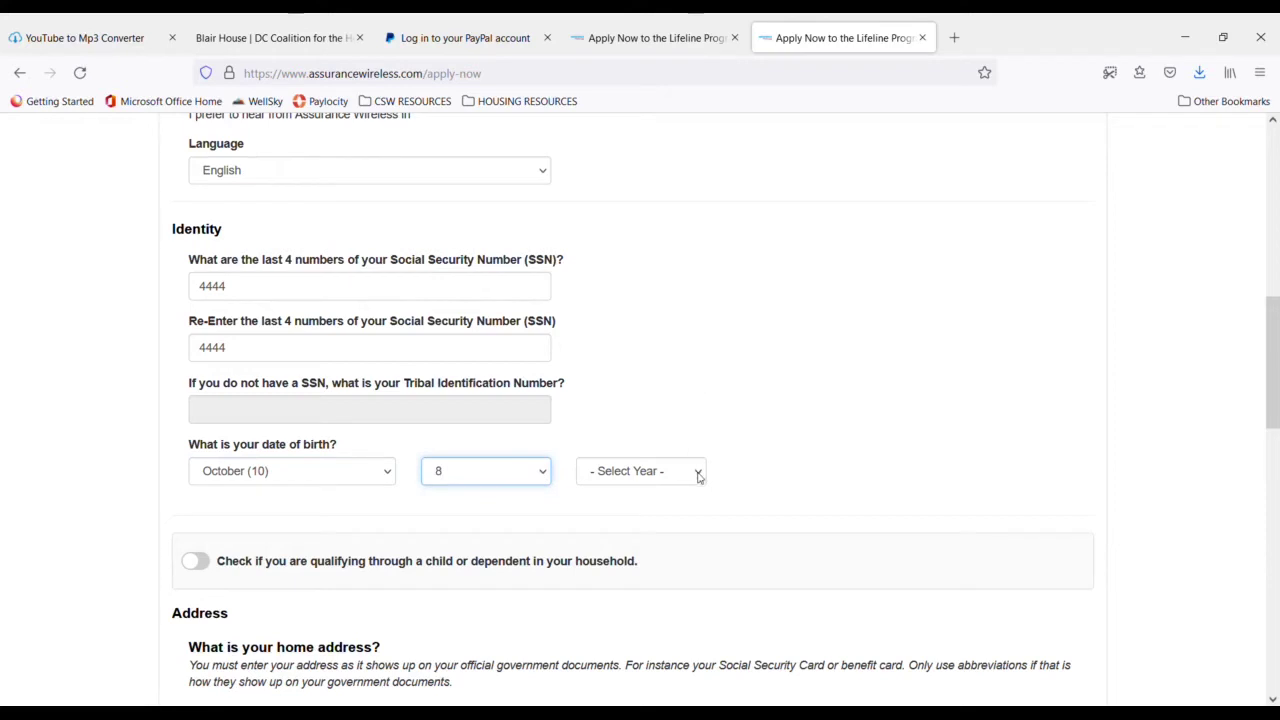
key(Tab)
text(1998)
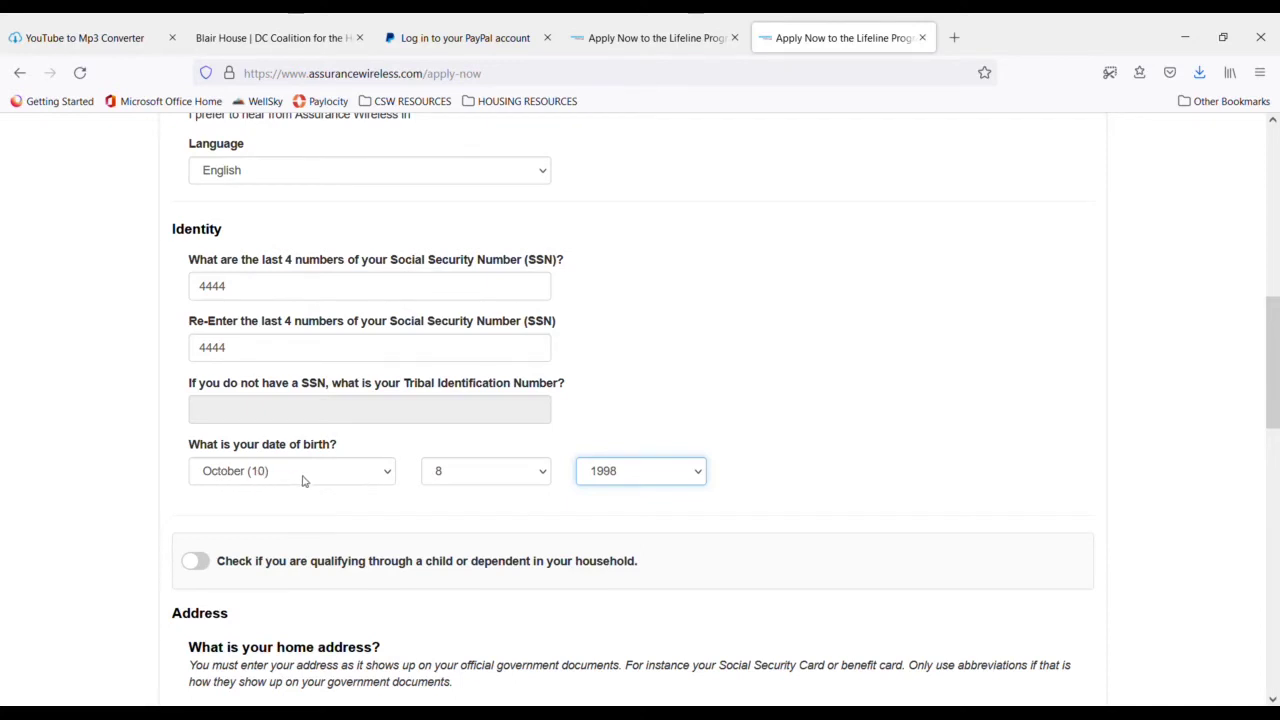
click(540, 480)
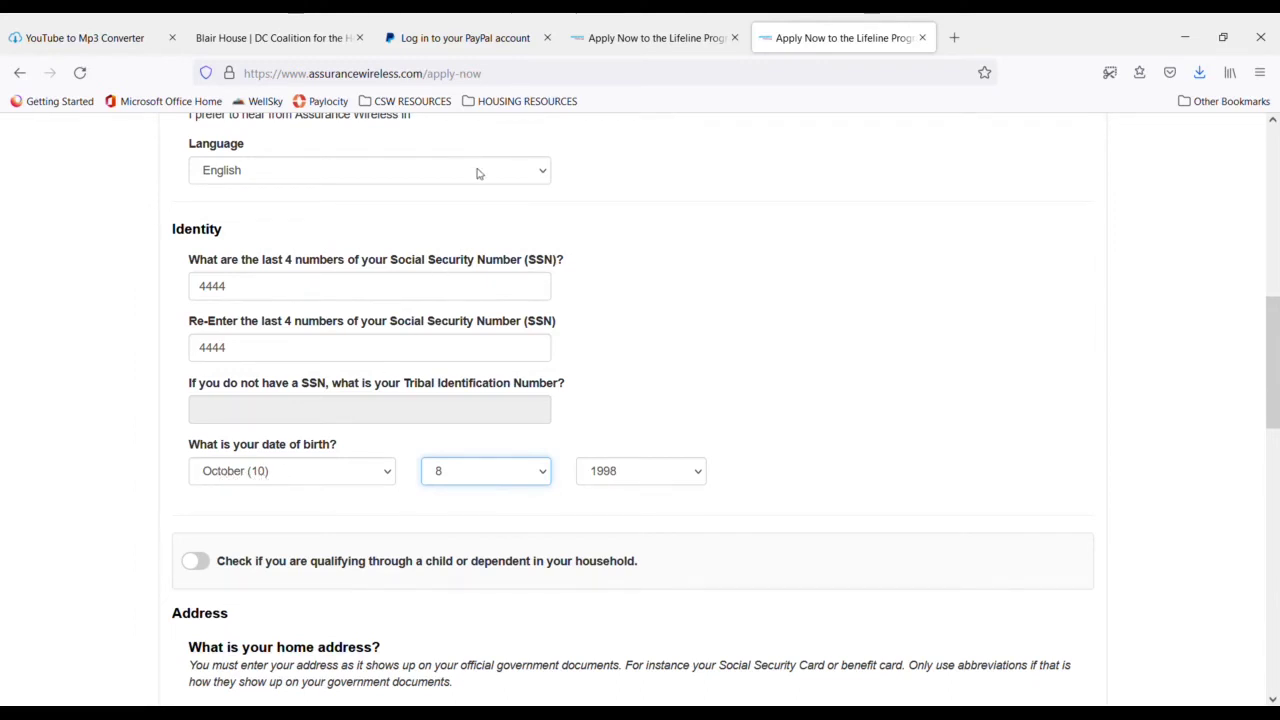
text(16)
click(700, 474)
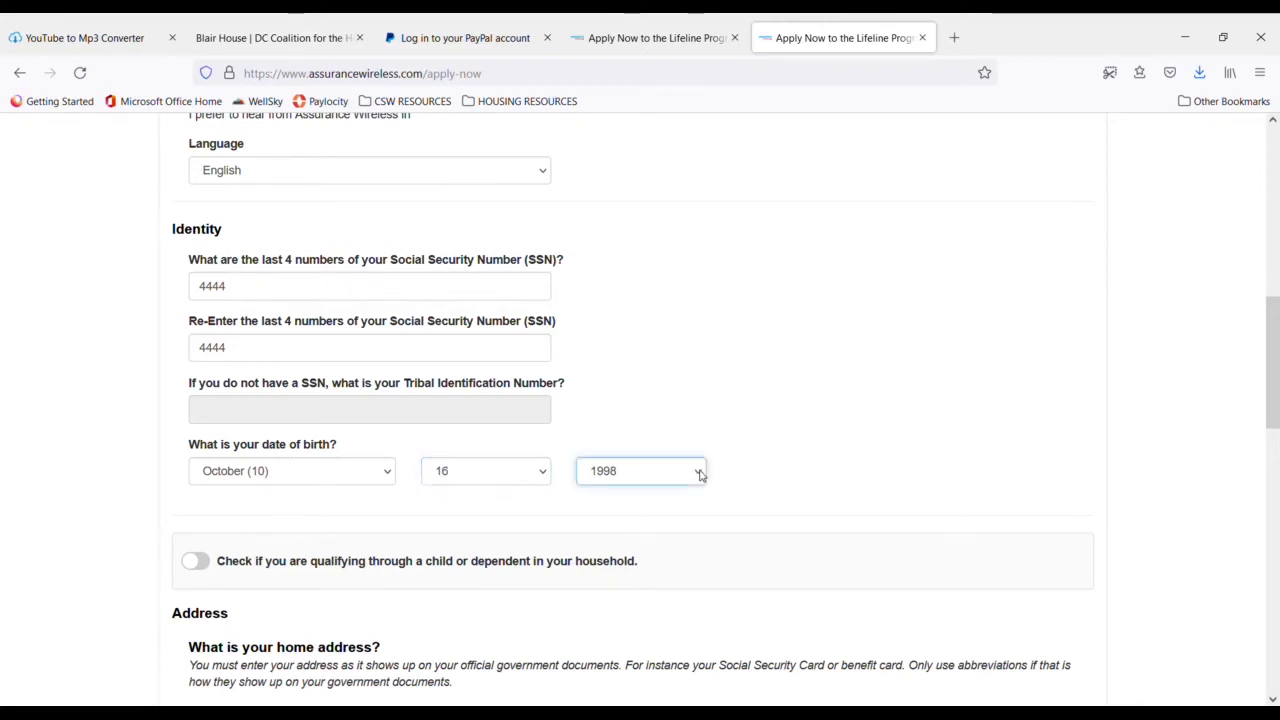
text(1994)
- Complete the home street address without the trailing comma and add the apartment number
scroll(437, 534, down, 3)
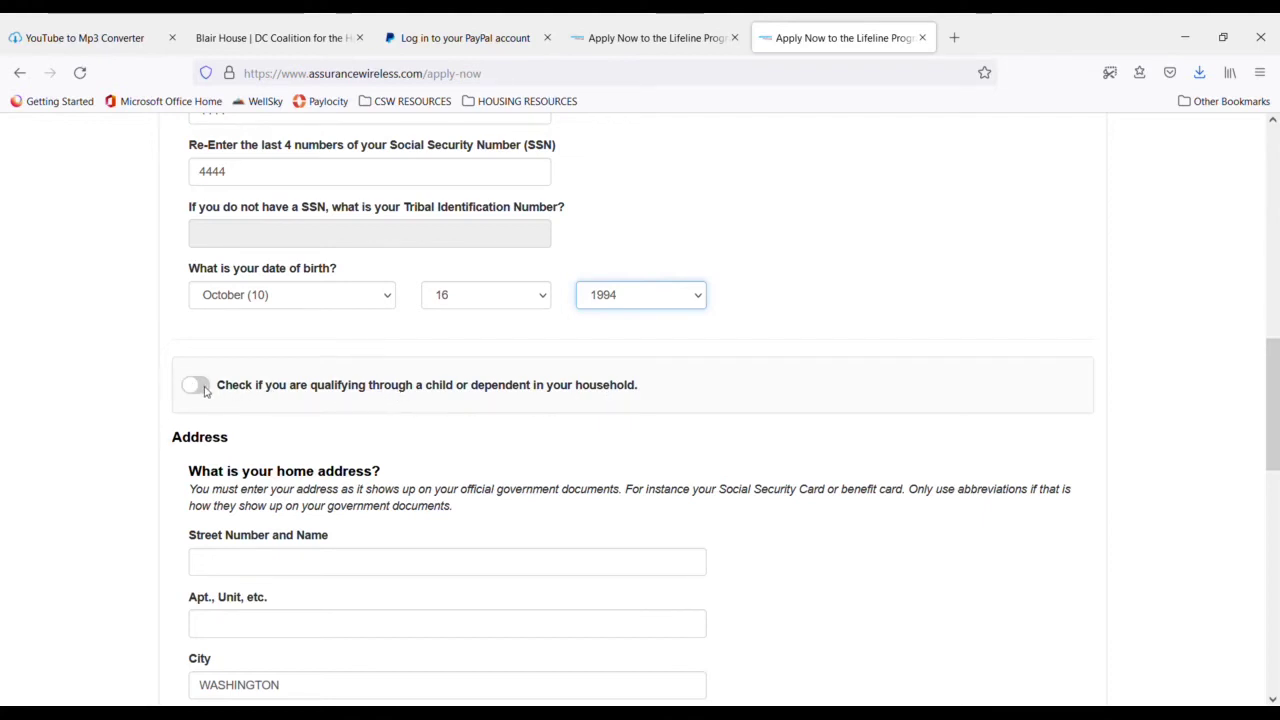
scroll(240, 468, down, 1)
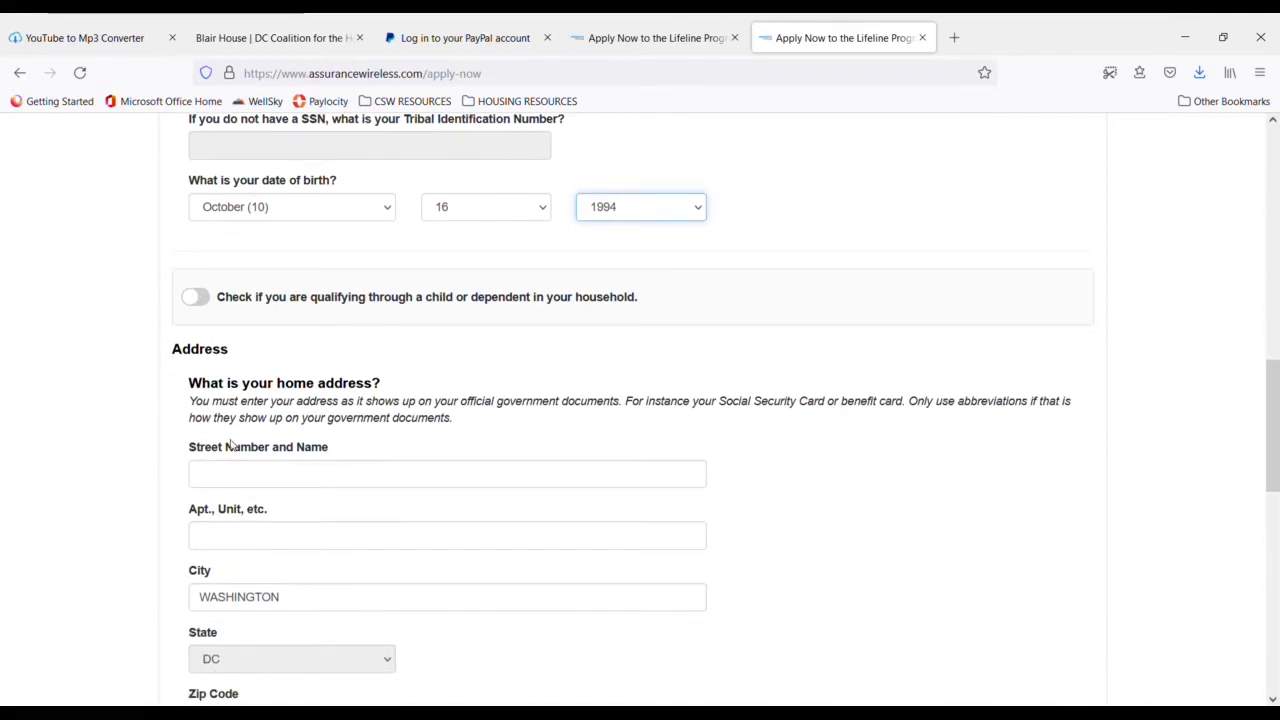
scroll(230, 440, down, 1)
click(238, 390)
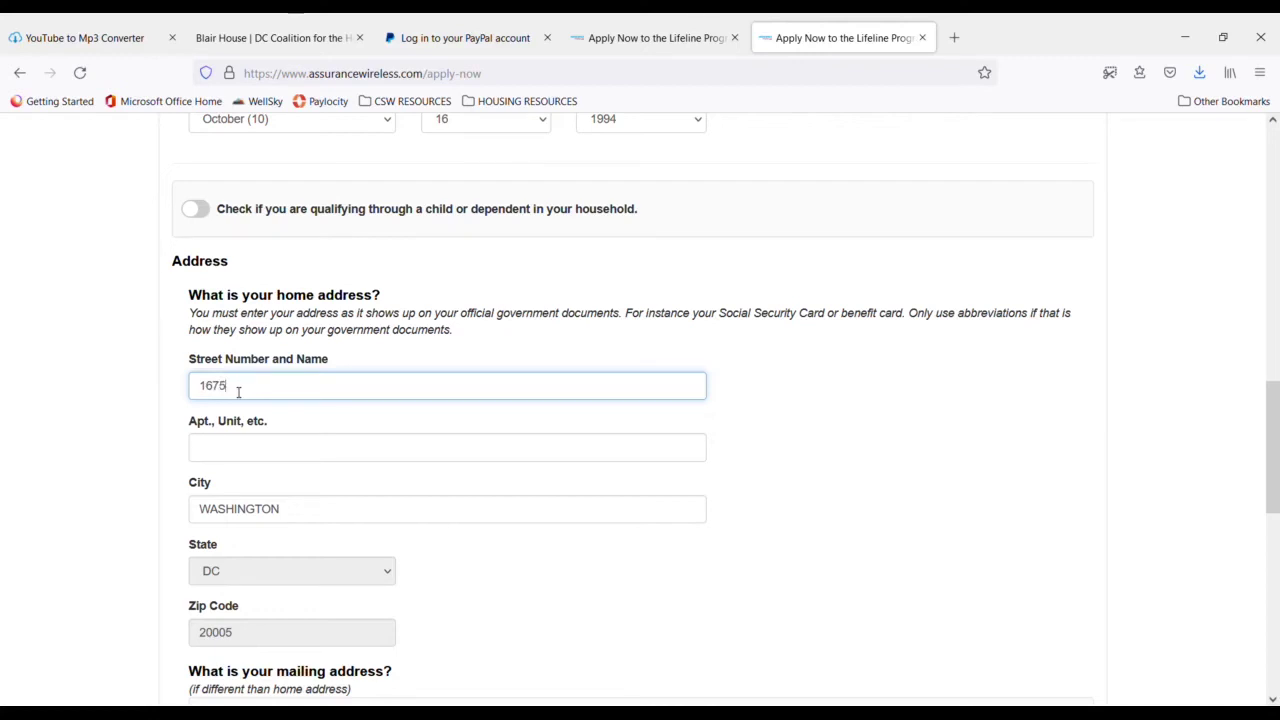
text(st ave,)
key(BackSpace)
click(244, 459)
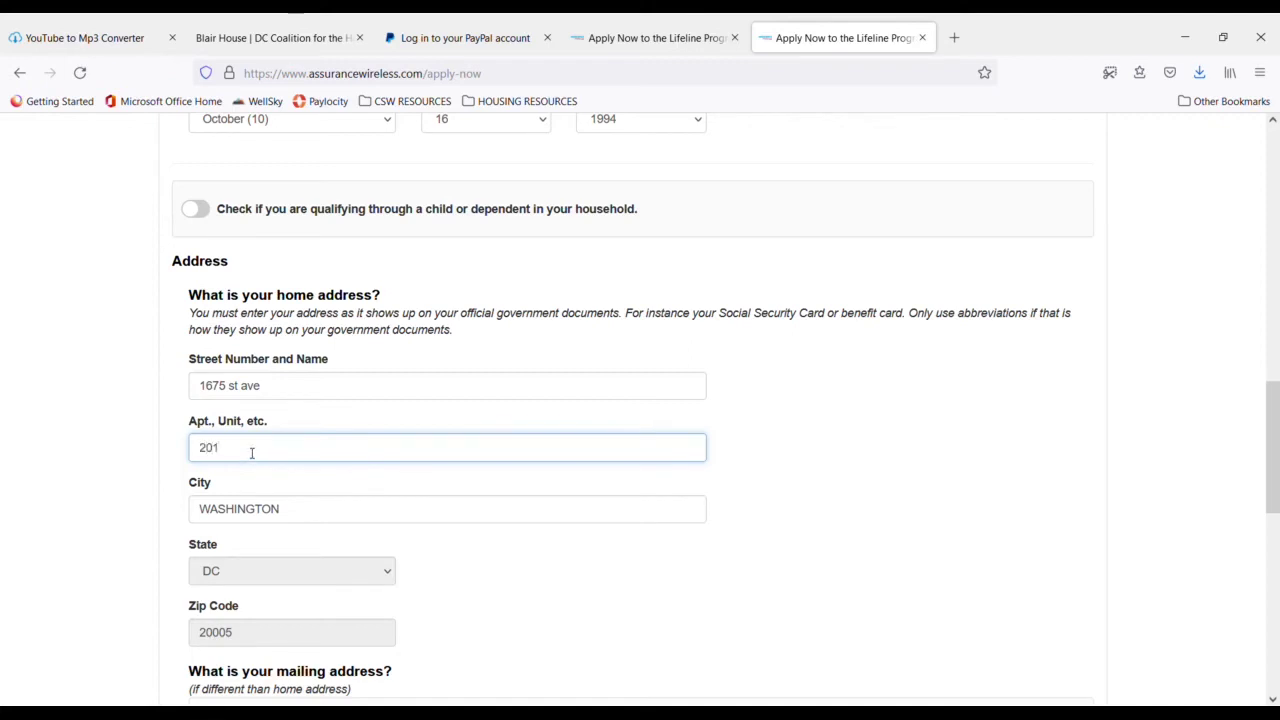
scroll(265, 492, down, 1)
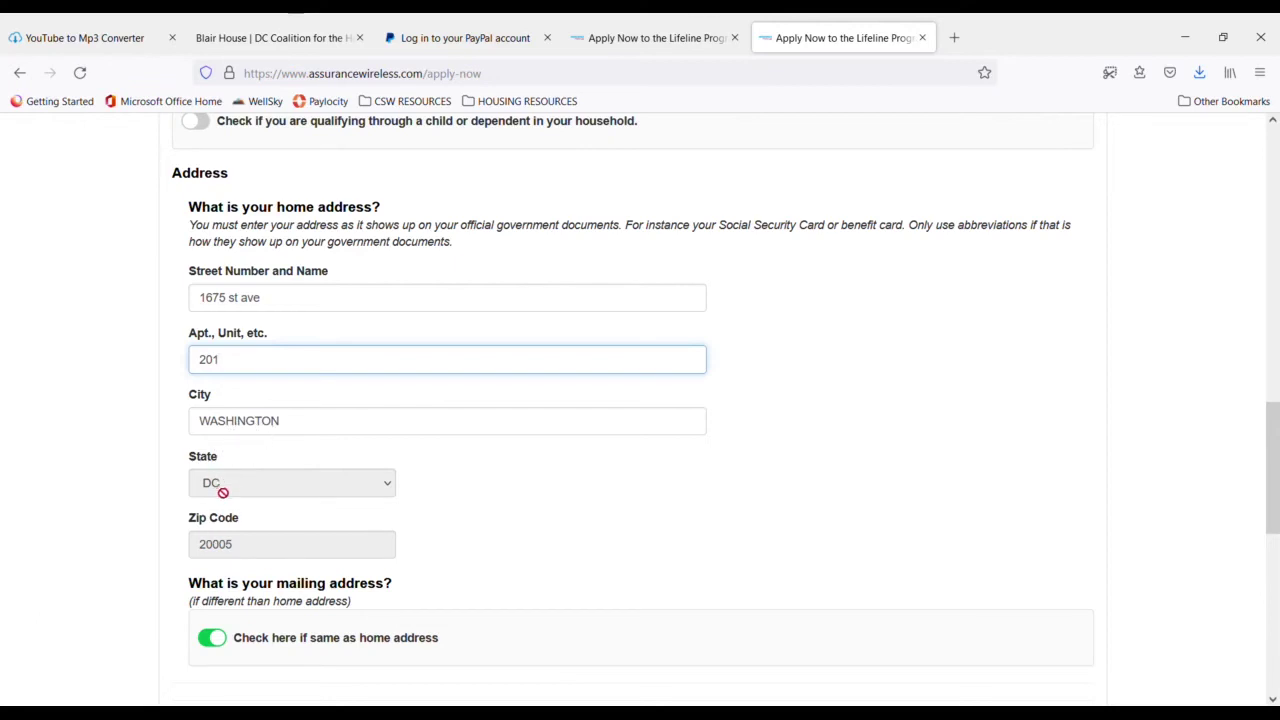
scroll(282, 530, down, 1)
- Enter a six-digit security PIN and type it again in the Re-enter PIN field
scroll(280, 540, down, 2)
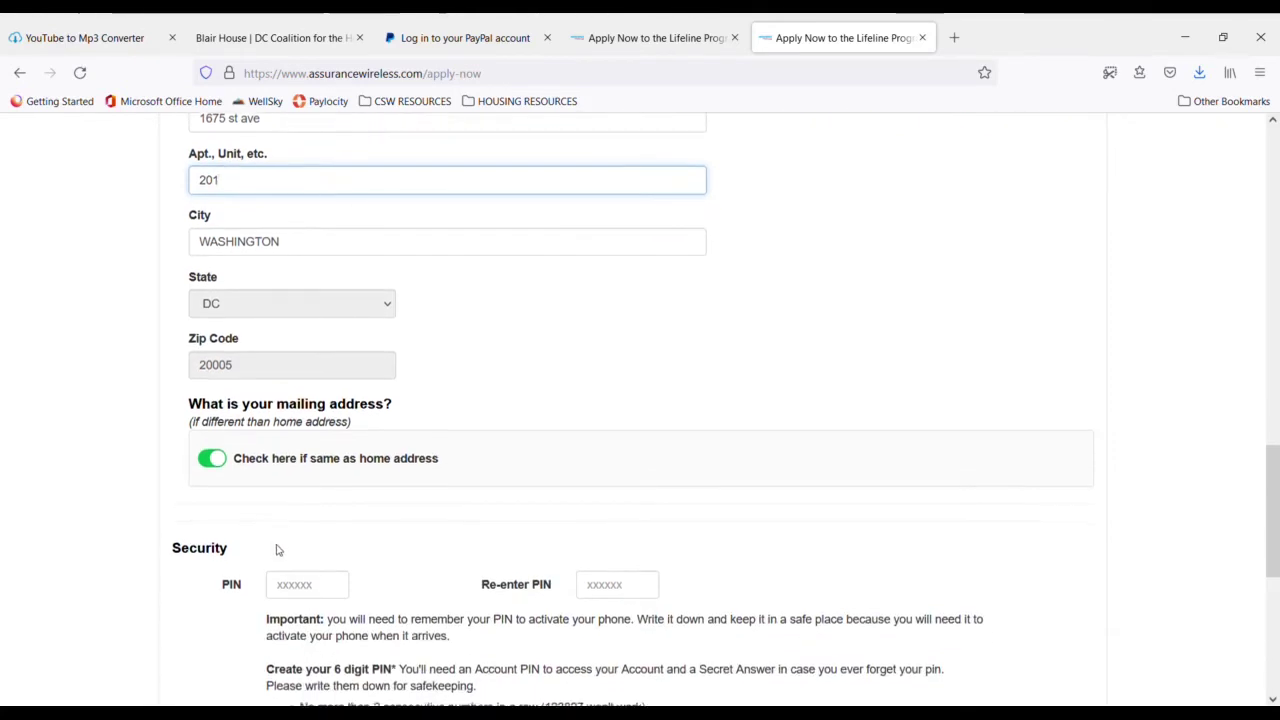
click(328, 508)
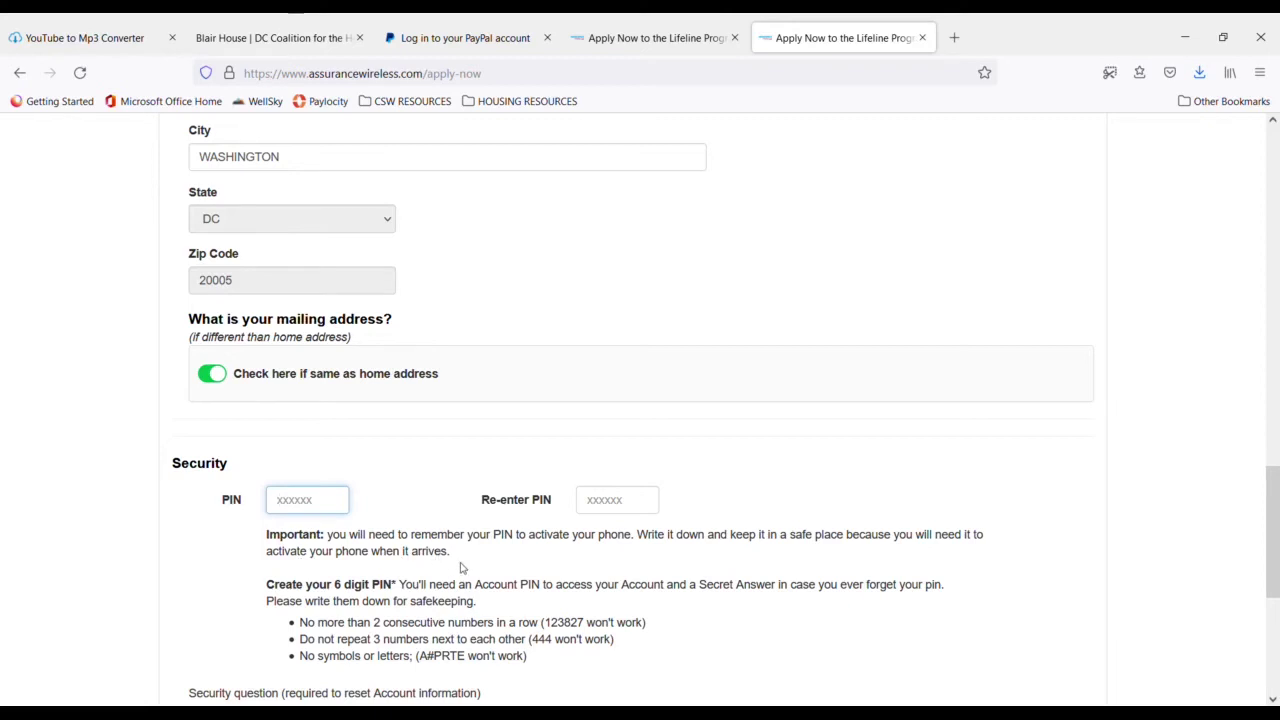
click(320, 506)
text(15)
key(BackSpace)
key(BackSpace)
key(BackSpace)
click(625, 506)
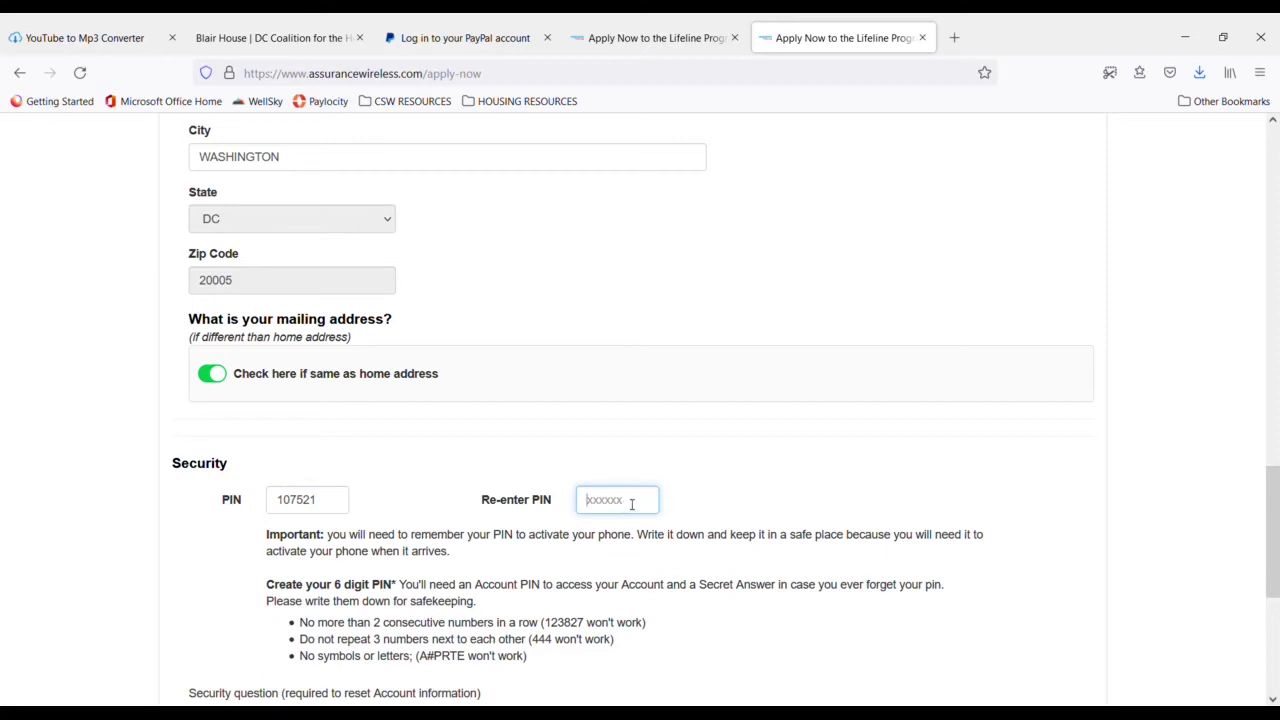
scroll(560, 540, down, 5)
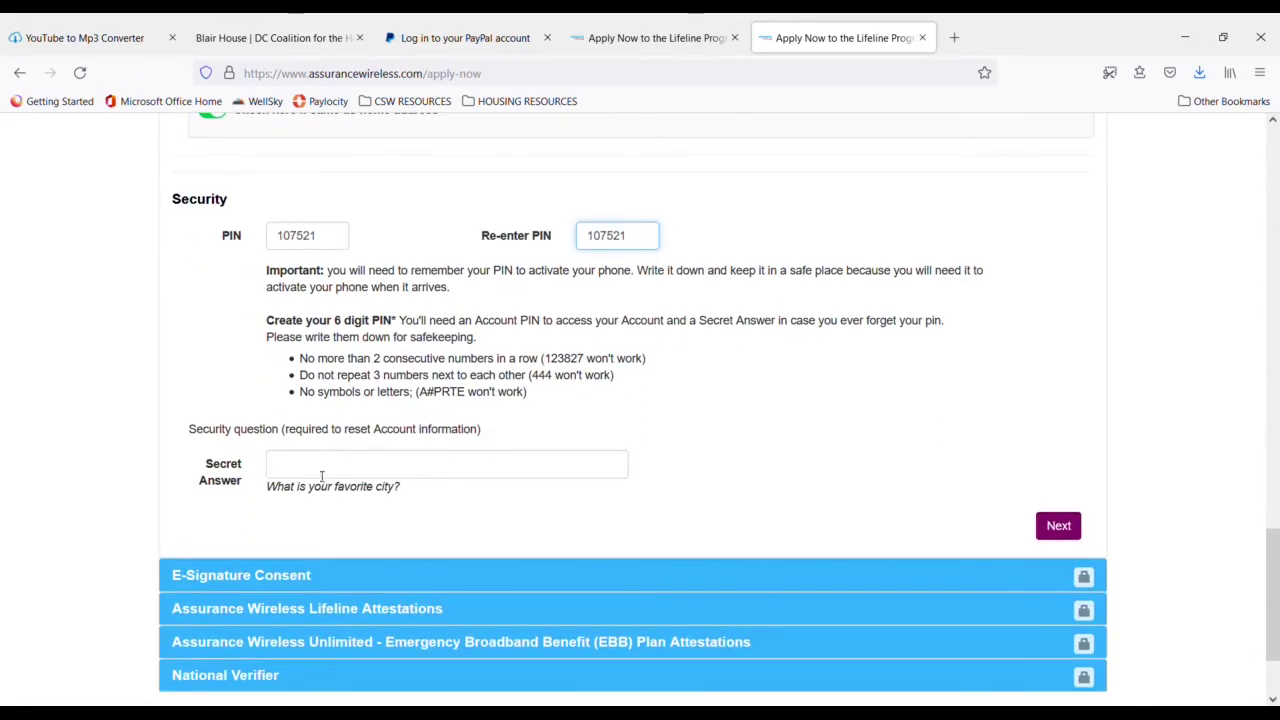
- Type the favourite-city secret answer and submit the form with Next
click(296, 474)
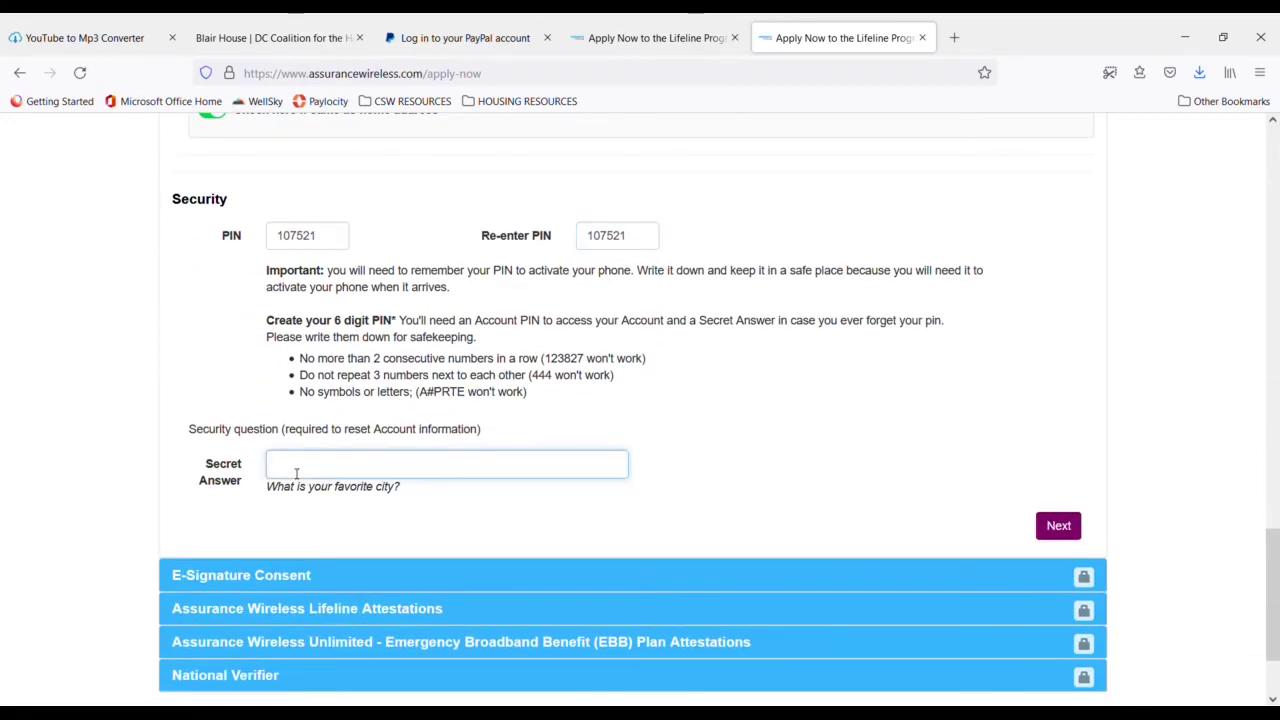
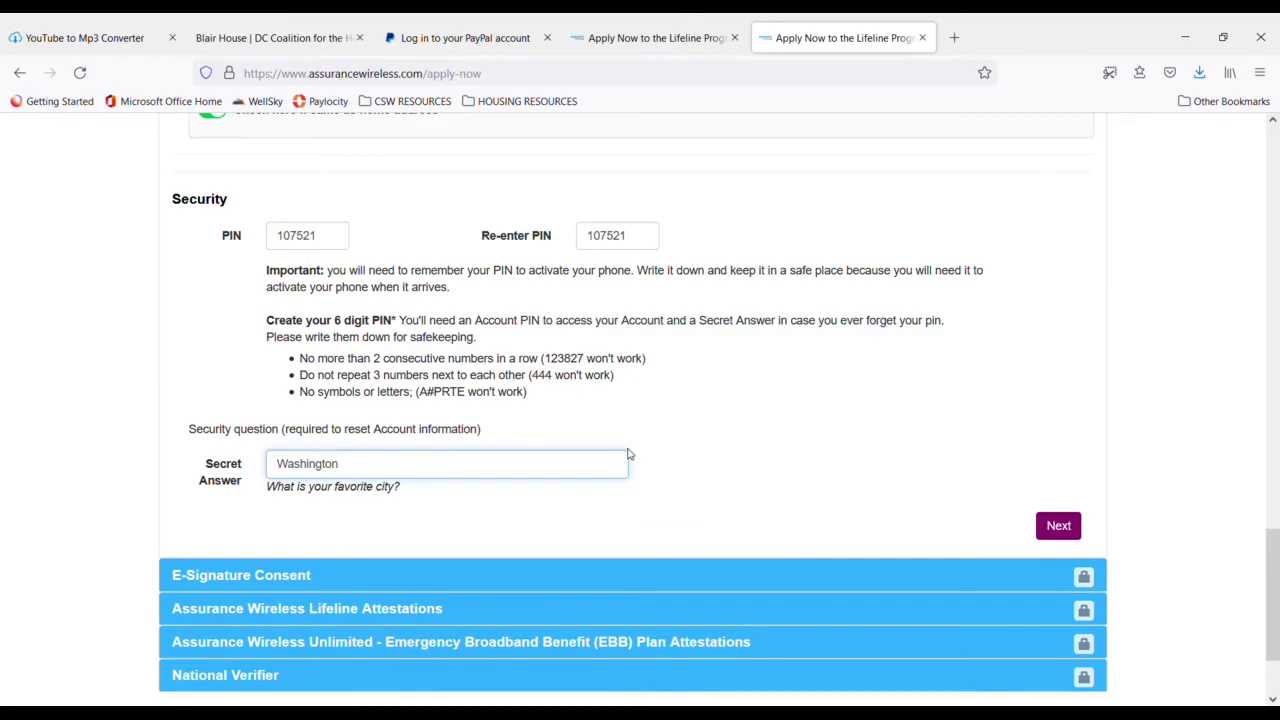
scroll(622, 452, down, 2)
scroll(623, 423, up, 10)
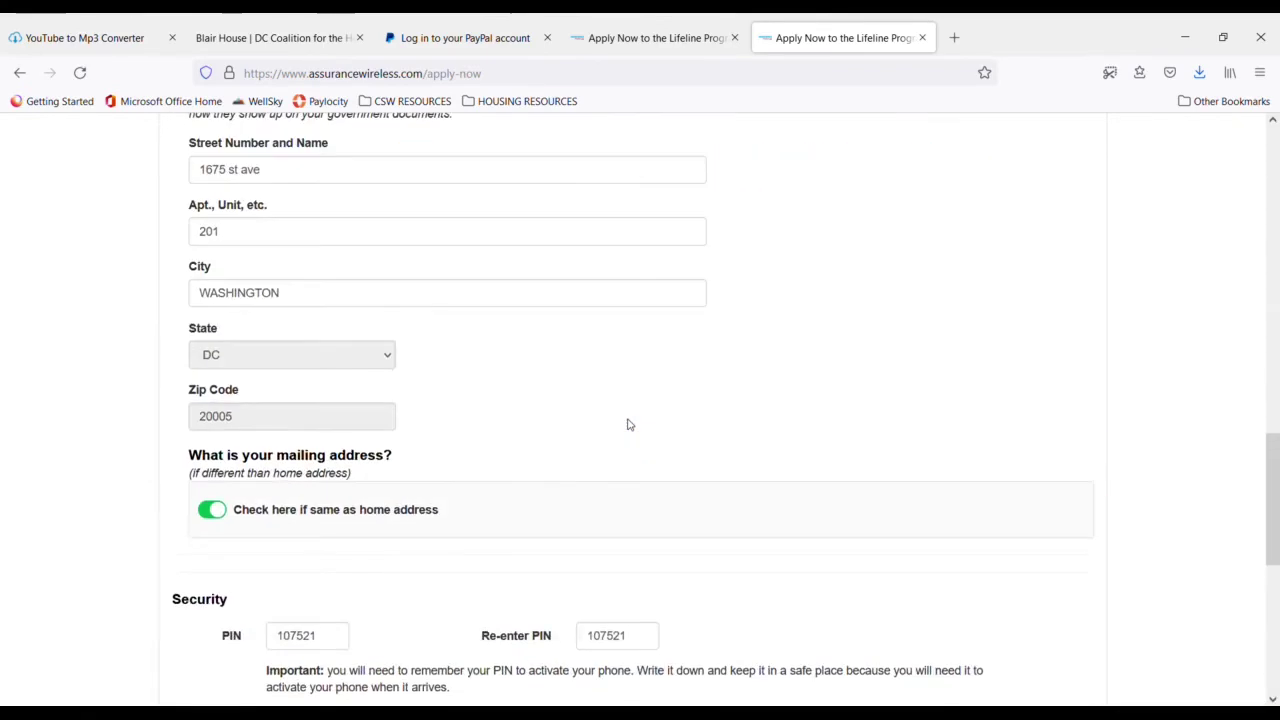
scroll(628, 425, down, 10)
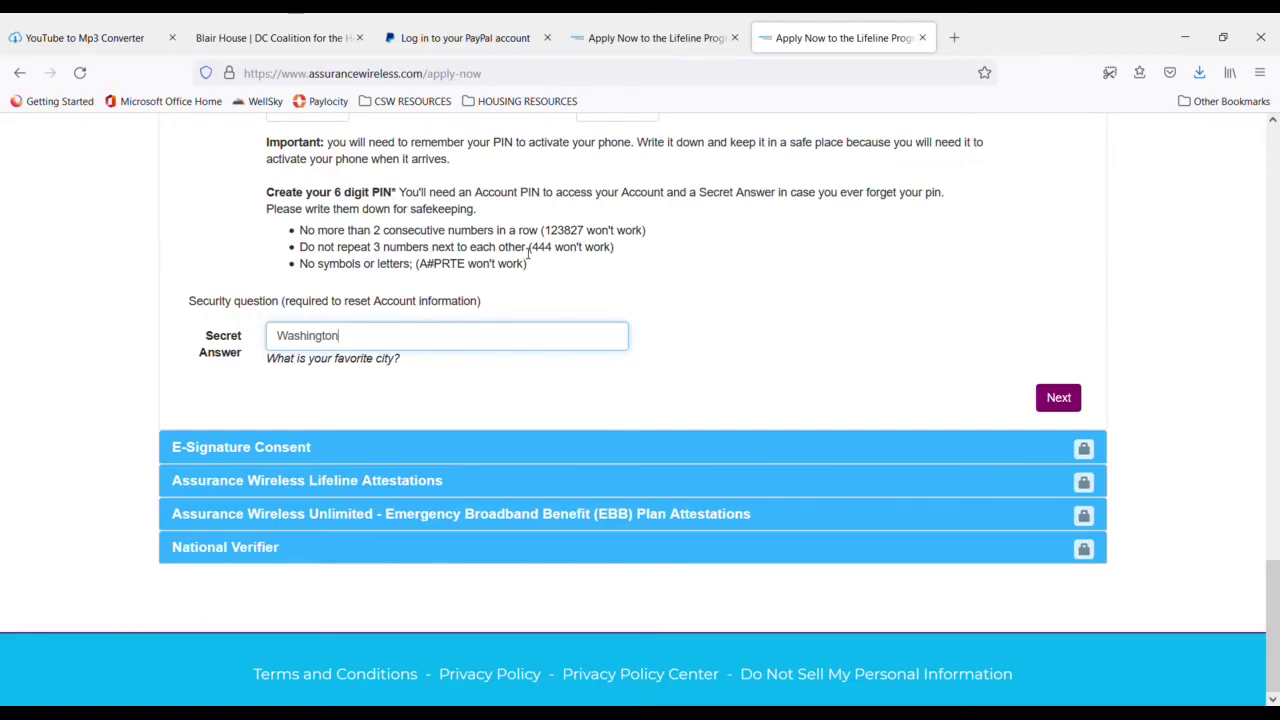
click(1070, 398)
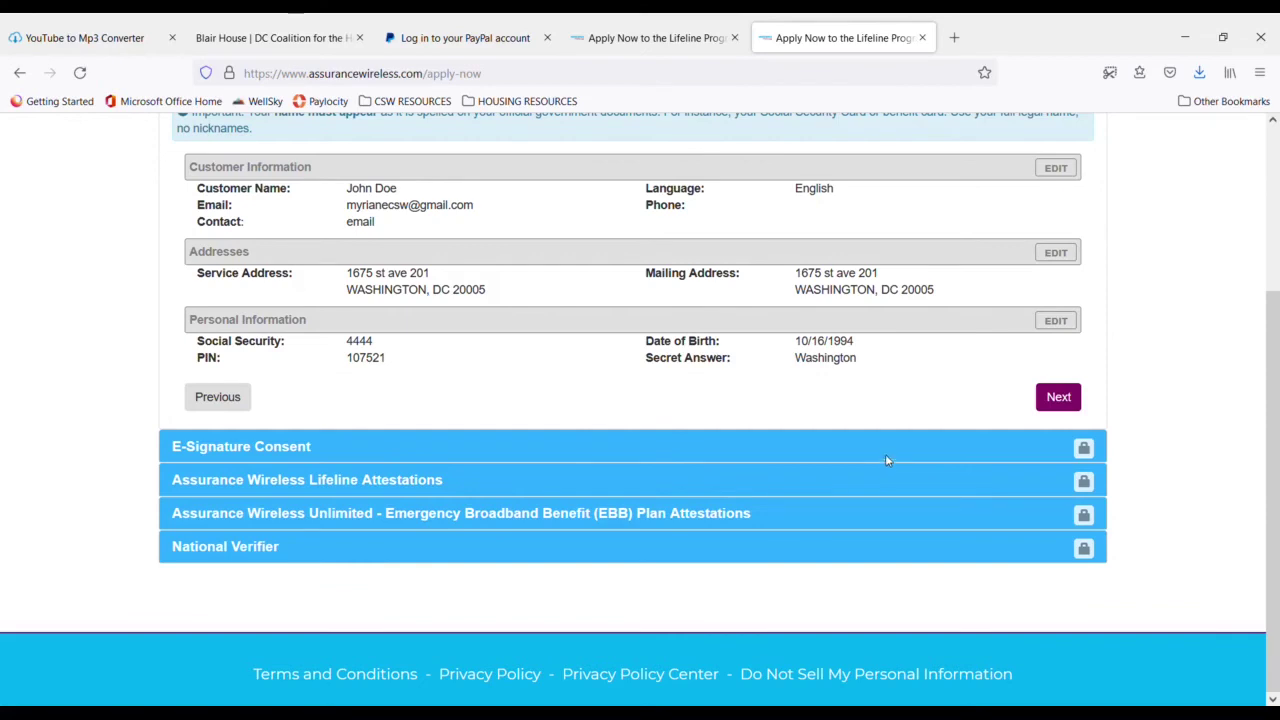
- Check the customer, address and personal details on the summary page, then continue with Next
scroll(515, 320, up, 3)
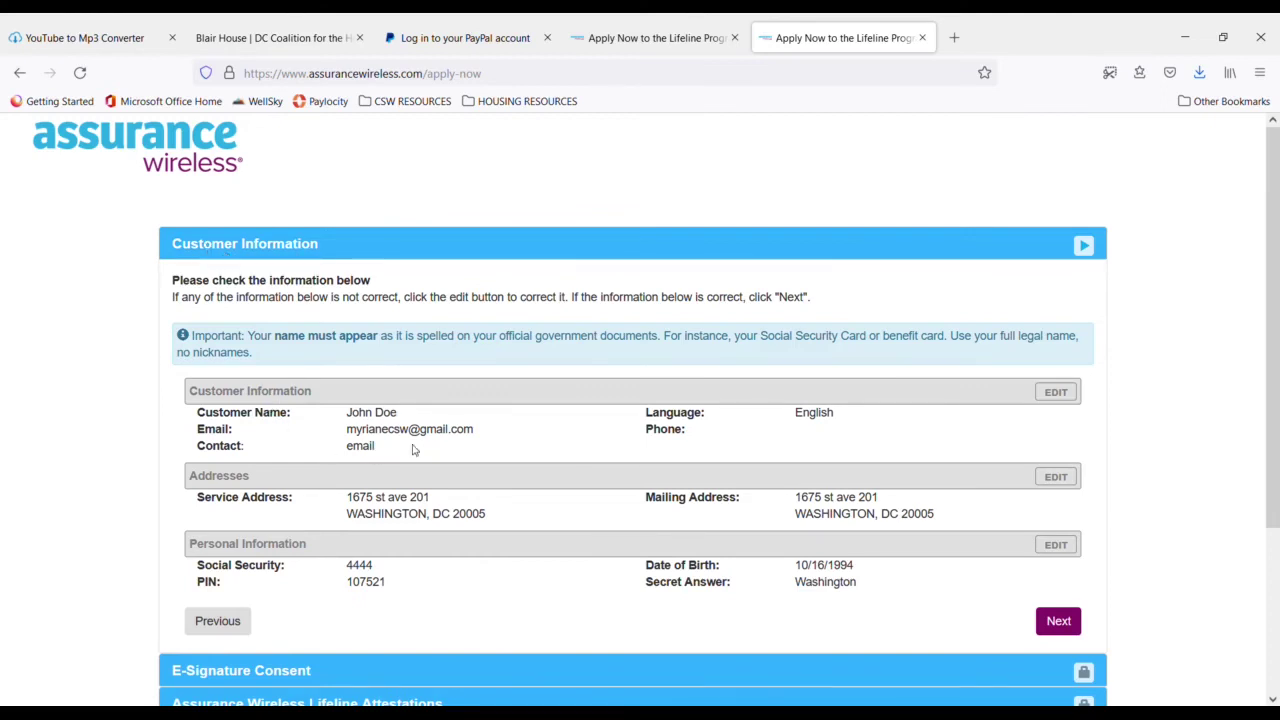
scroll(414, 450, down, 2)
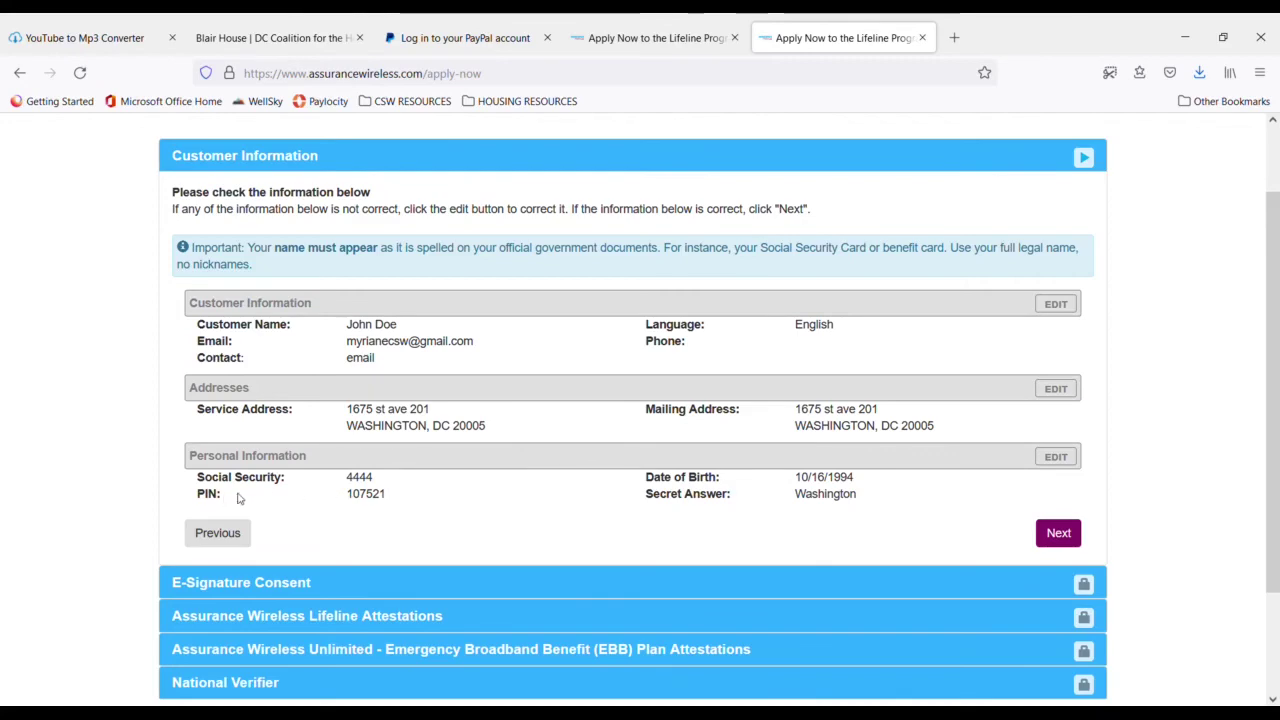
scroll(590, 510, down, 2)
scroll(645, 437, up, 3)
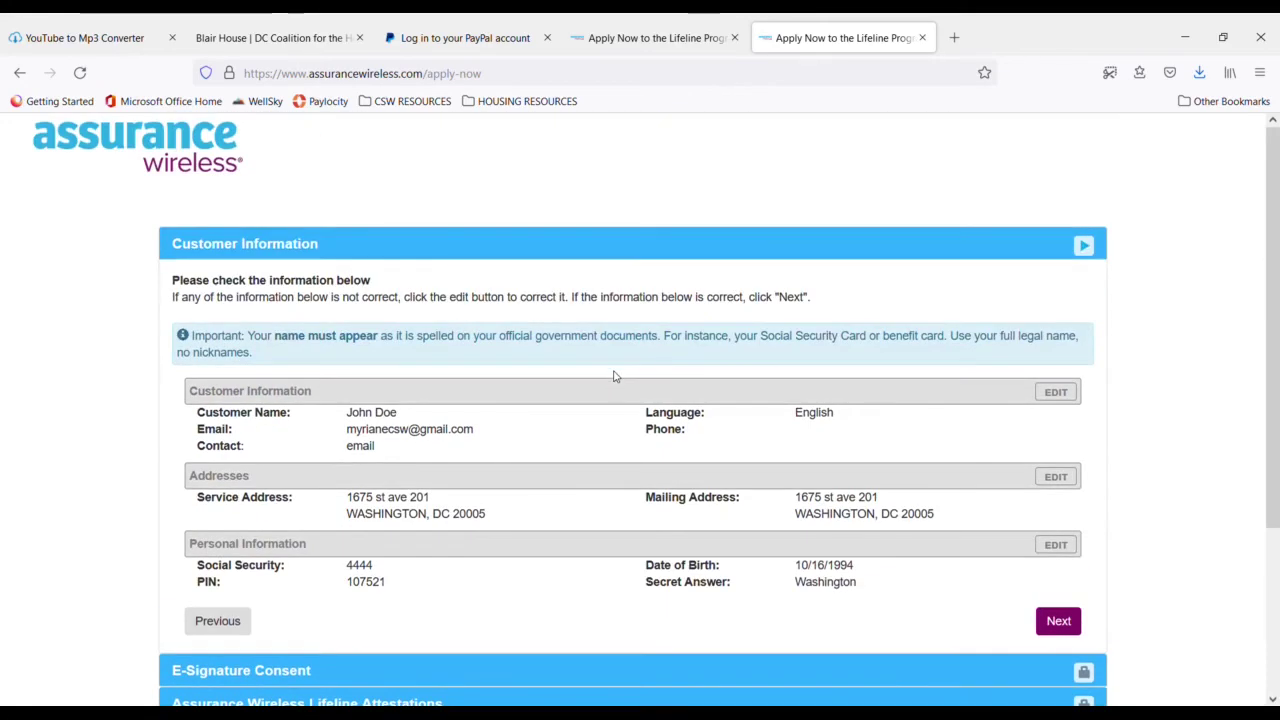
scroll(645, 354, down, 3)
scroll(700, 338, up, 3)
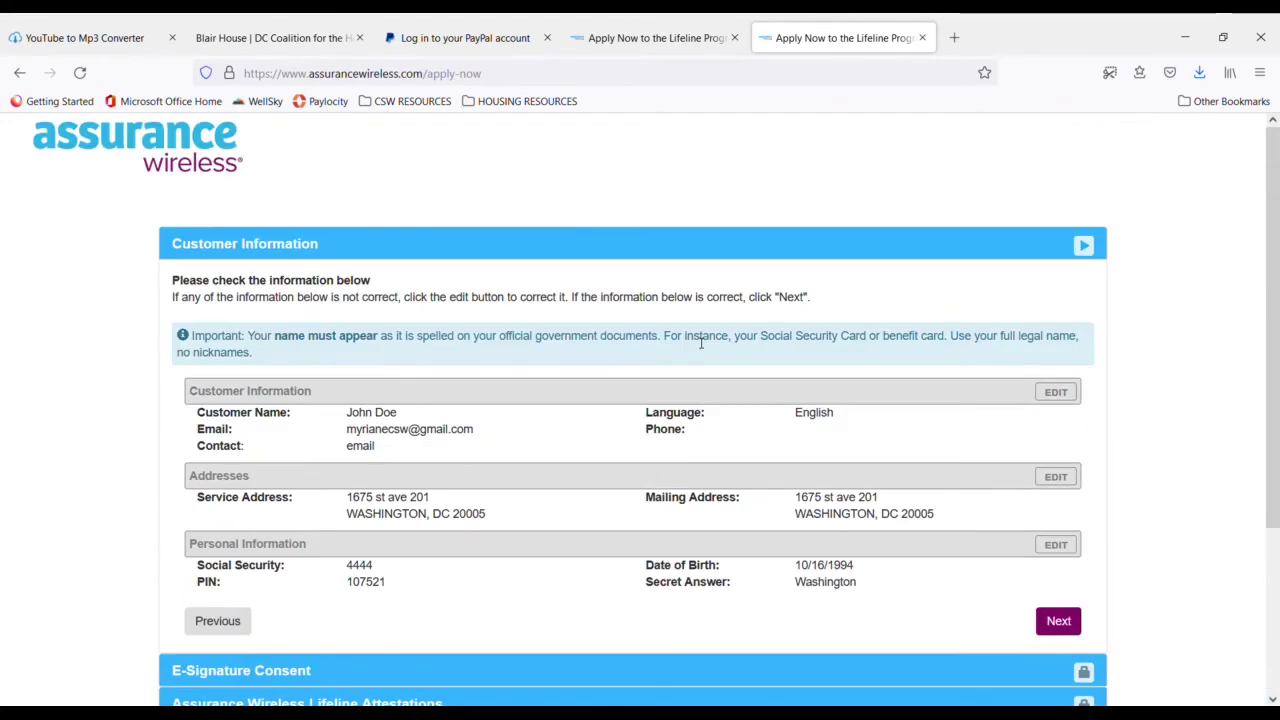
scroll(703, 345, down, 2)
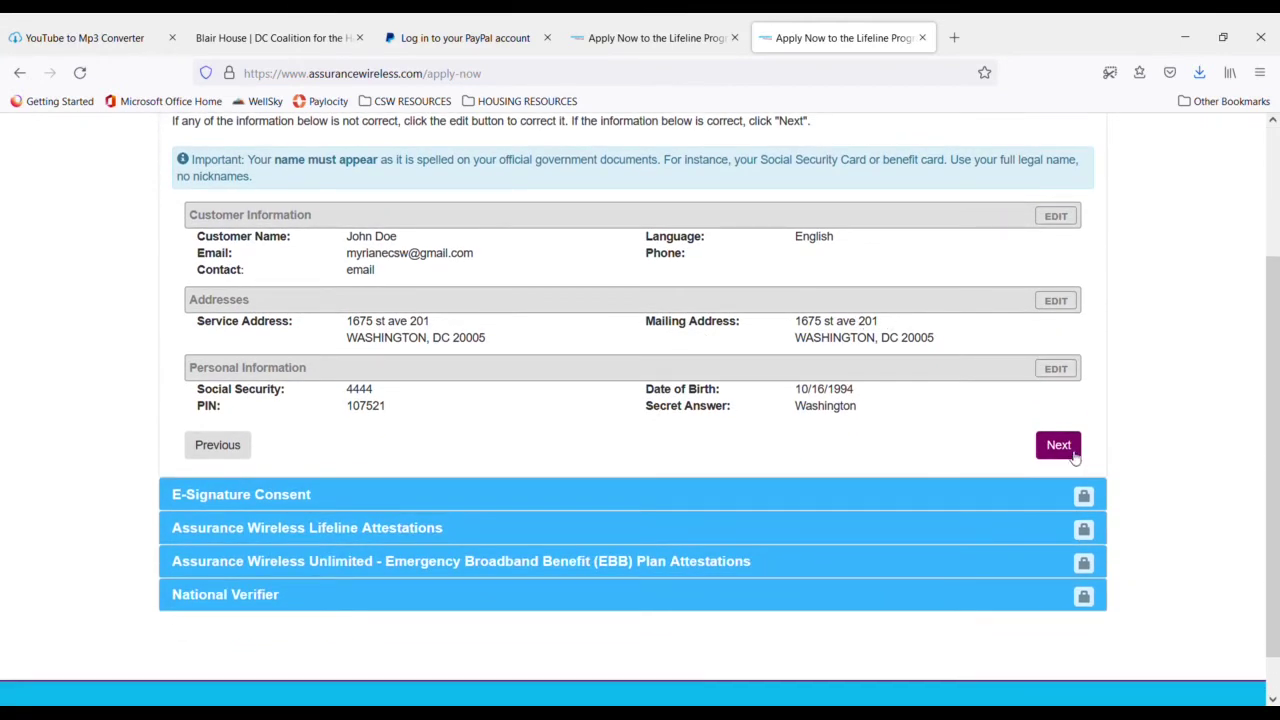
click(1062, 446)
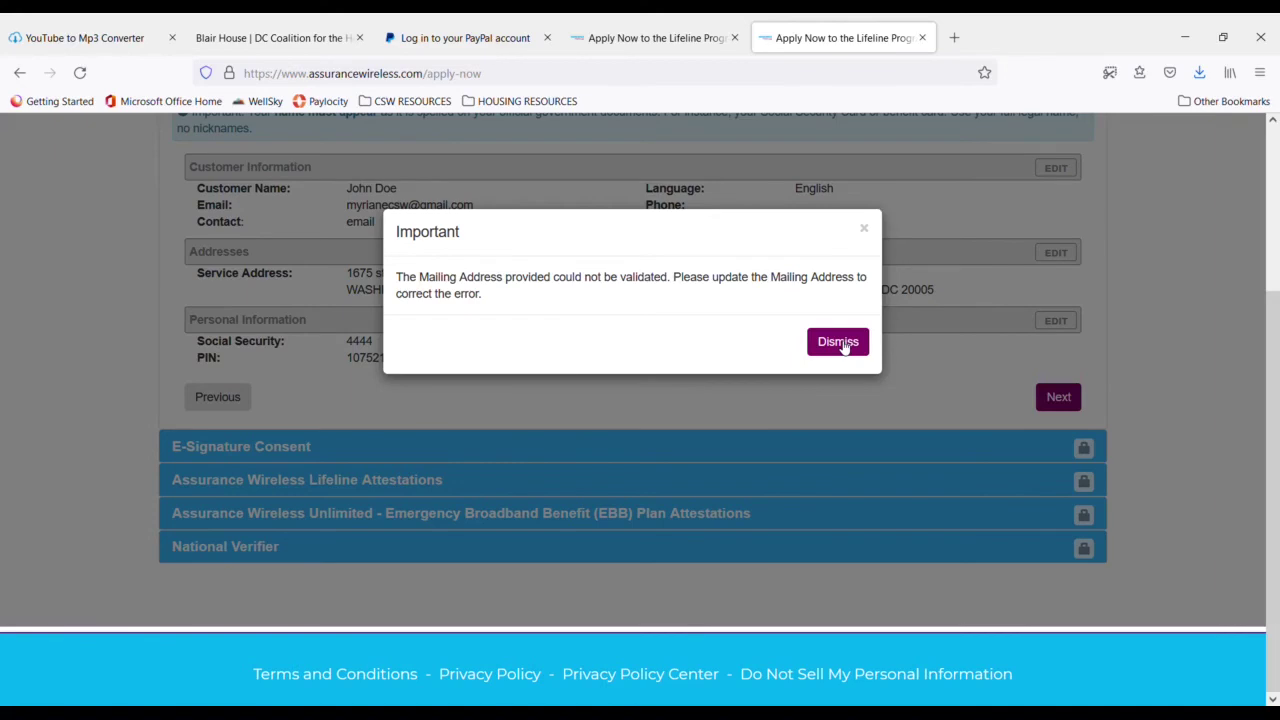
- Dismiss the Important warning that the mailing address could not be validated
click(840, 342)
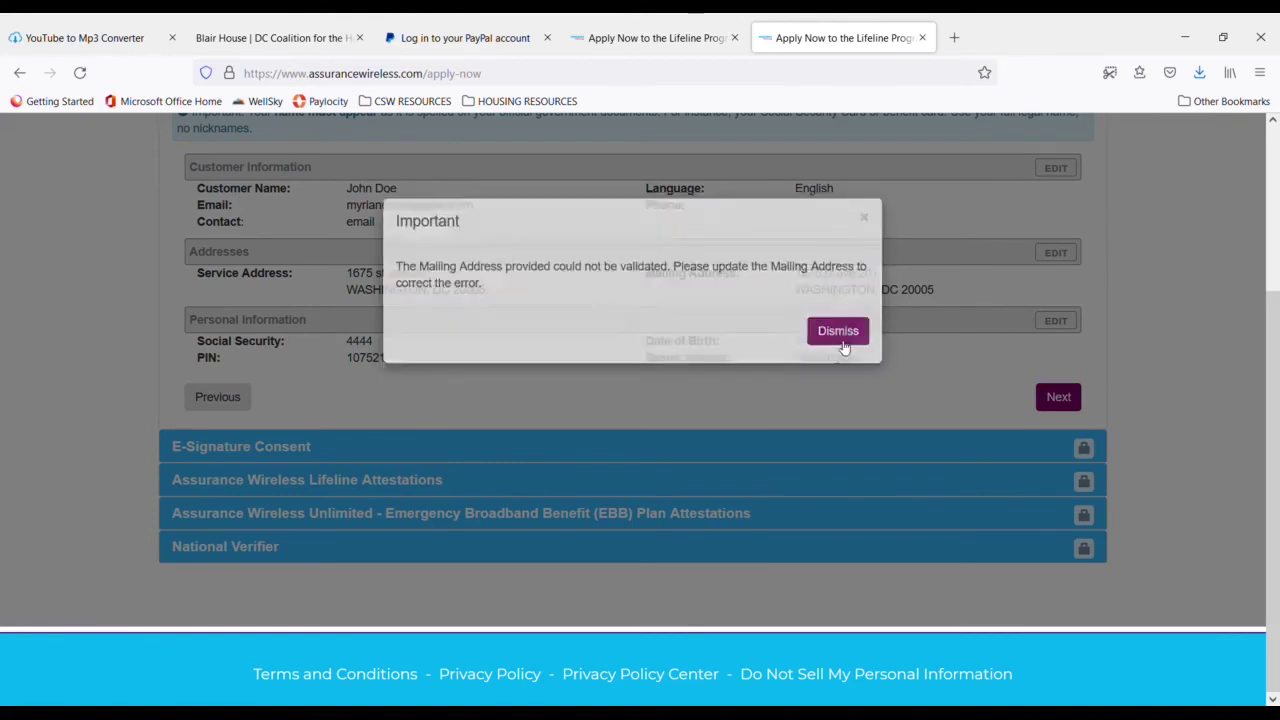
scroll(664, 328, up, 3)
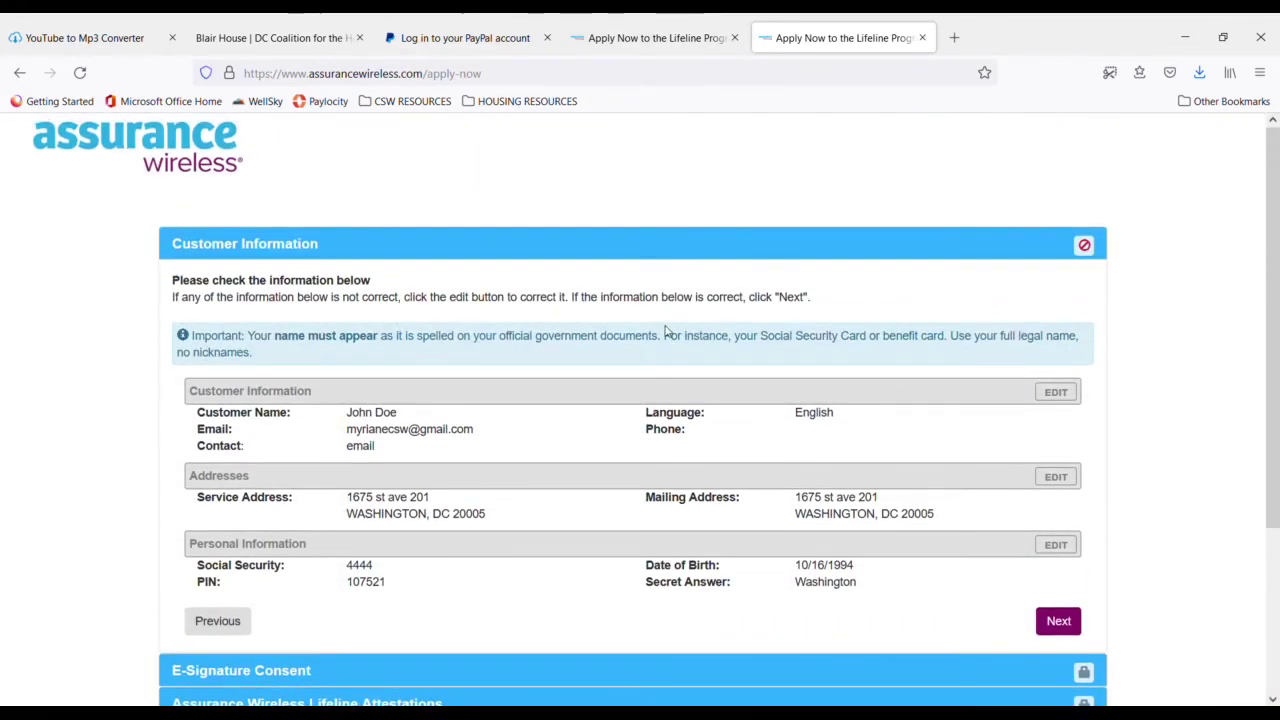
scroll(664, 328, down, 3)
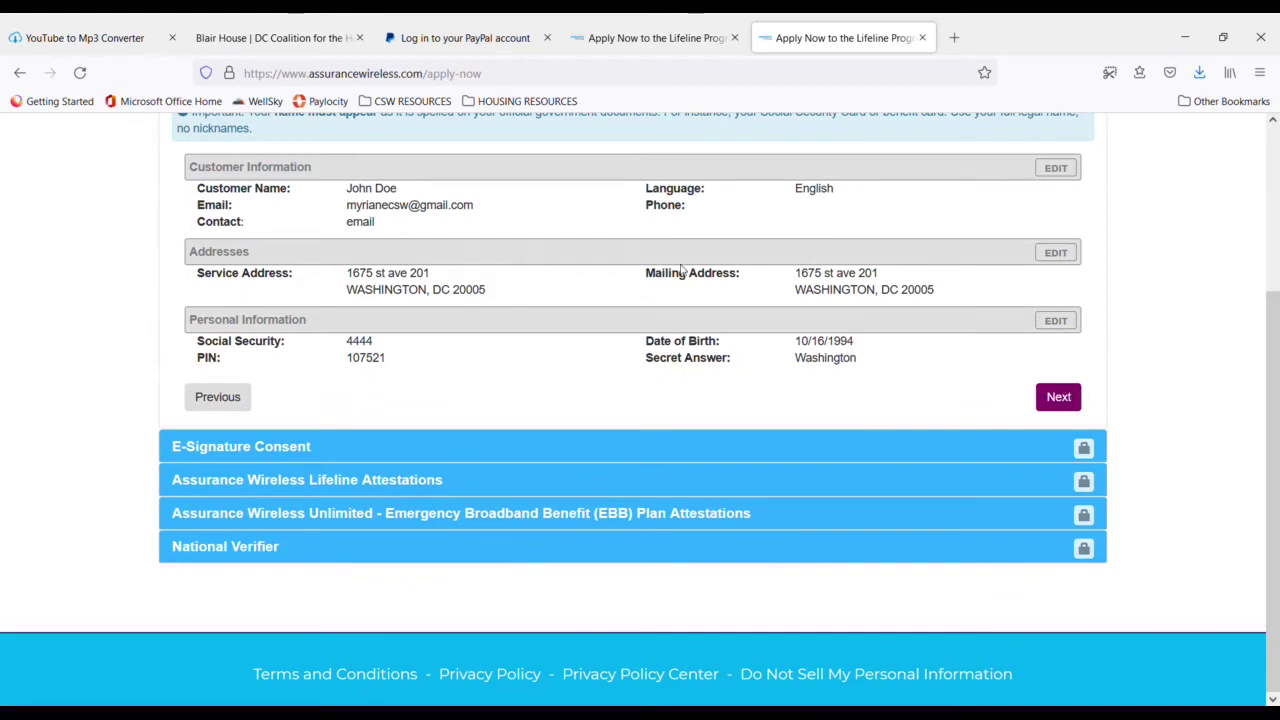
scroll(678, 266, up, 2)
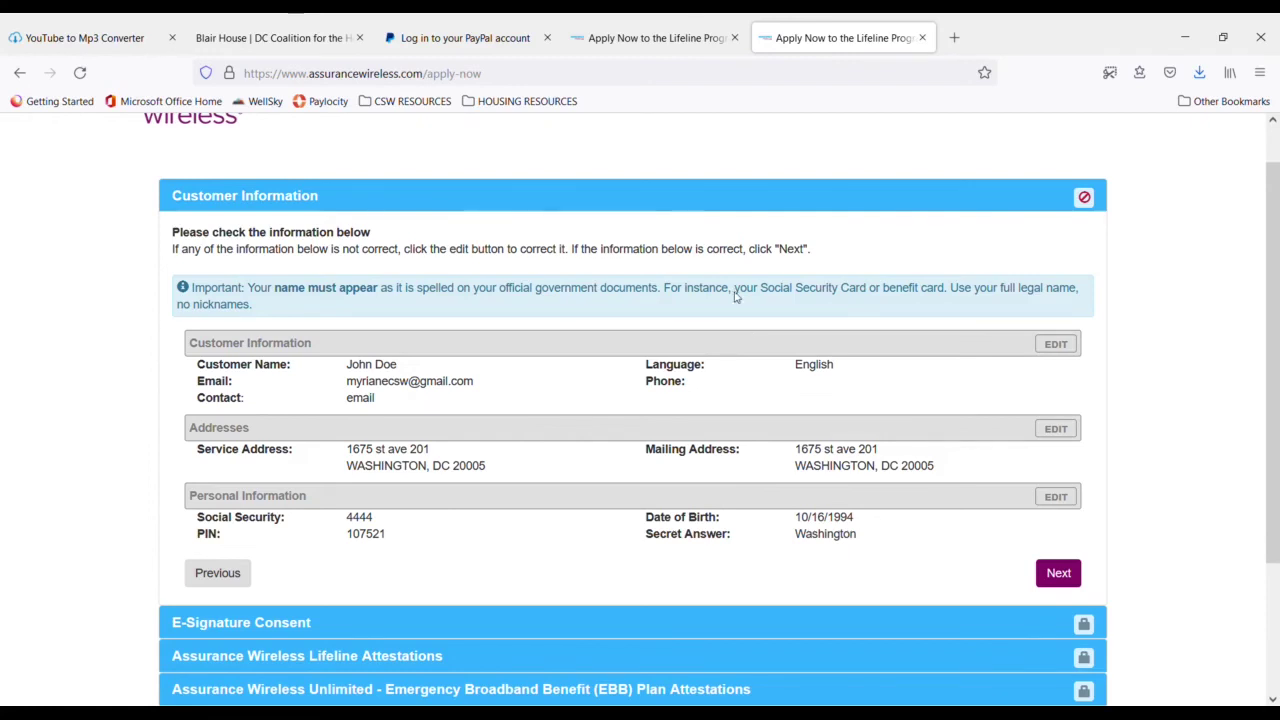
scroll(675, 400, down, 3)
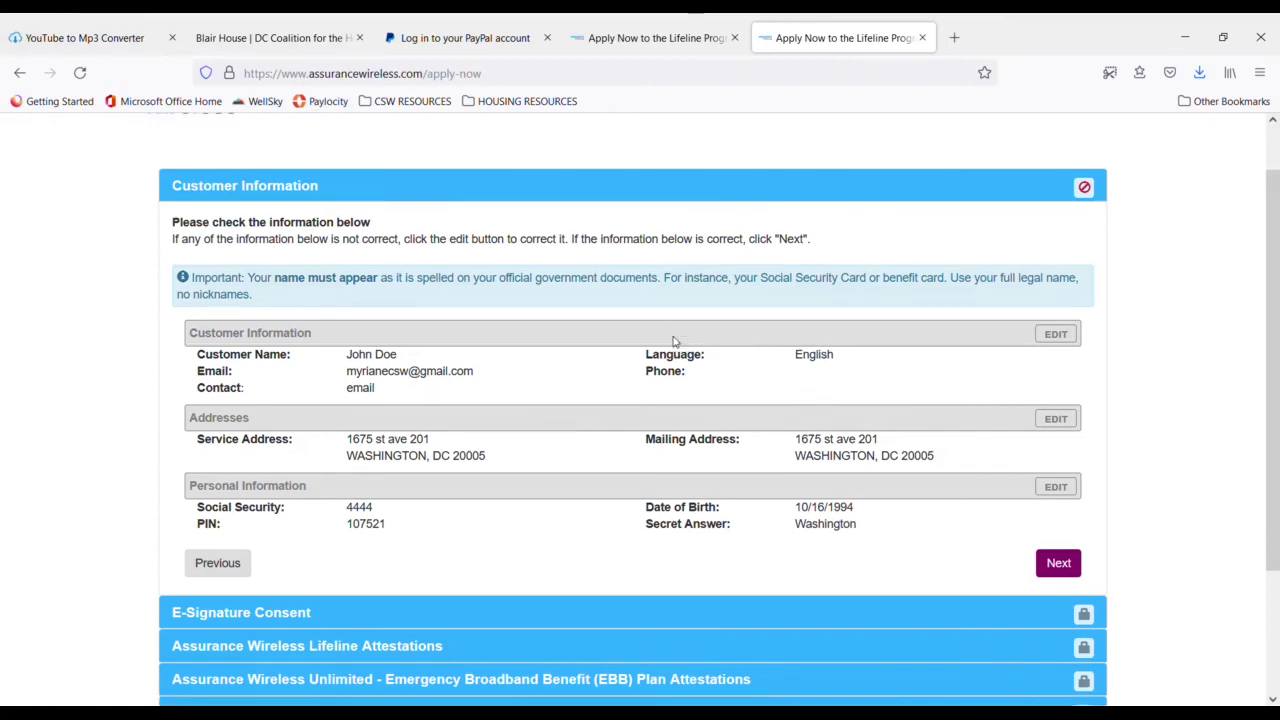
scroll(677, 394, up, 4)
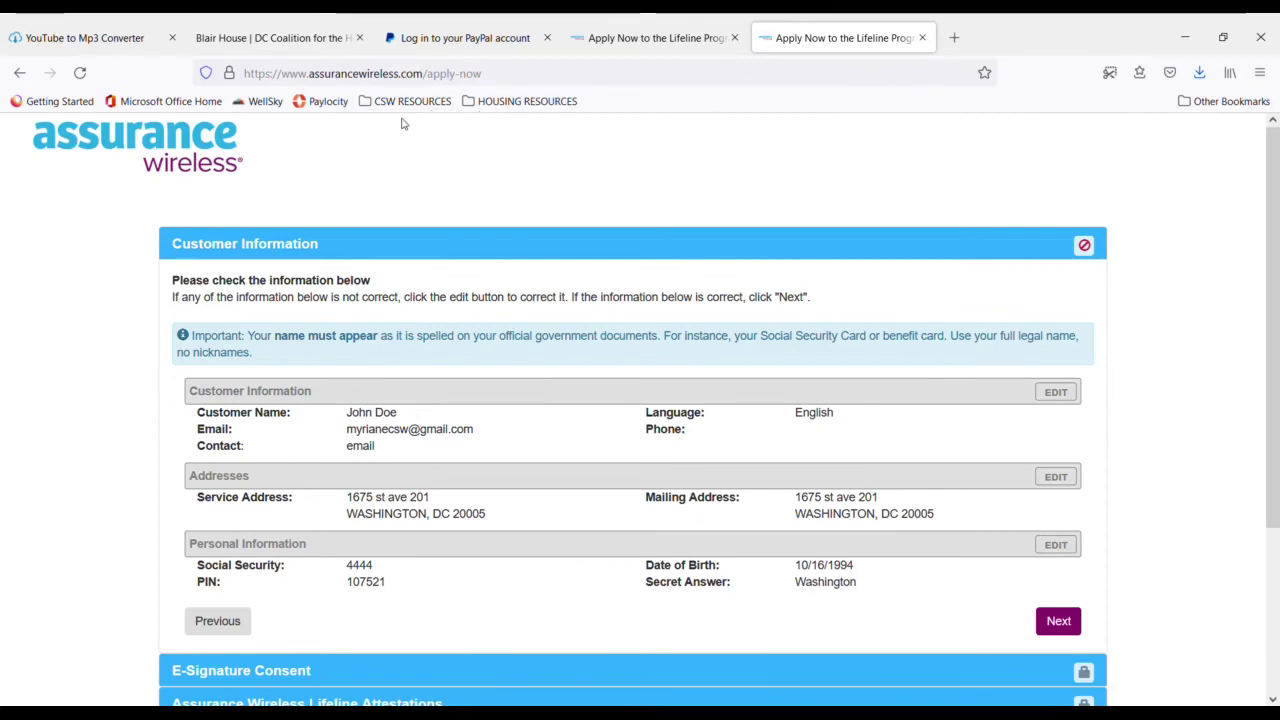
click(430, 102)
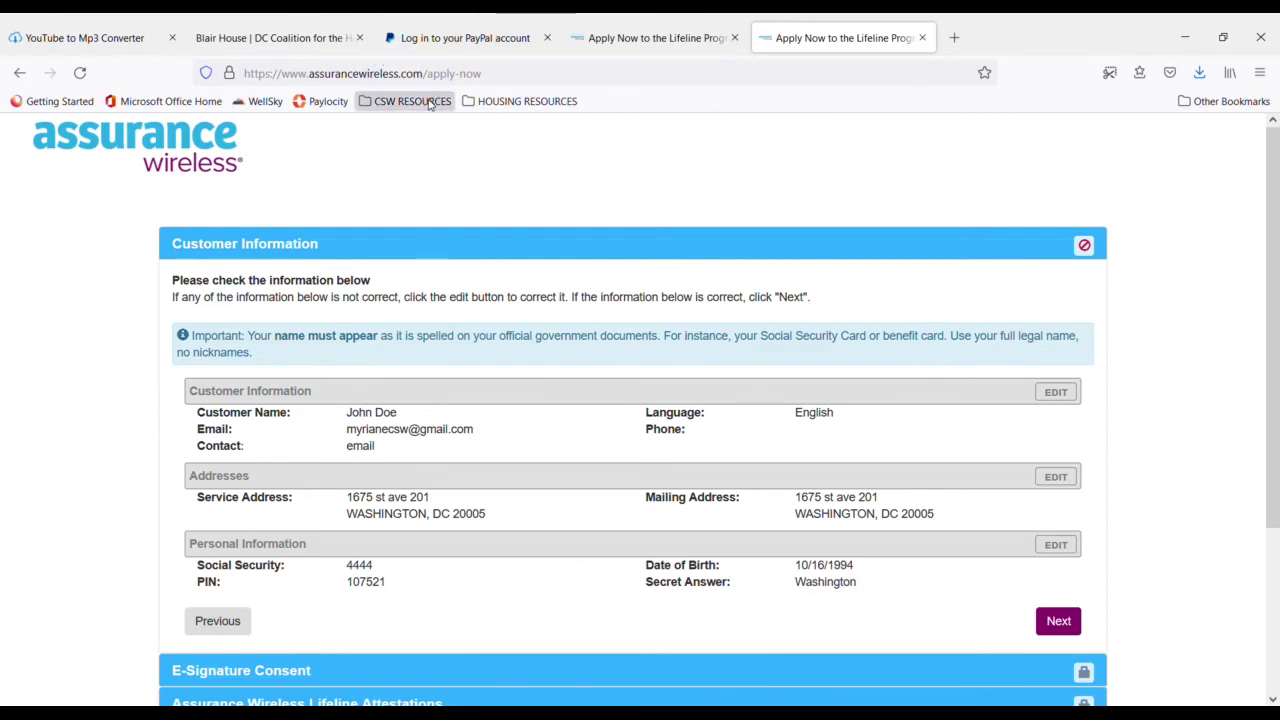